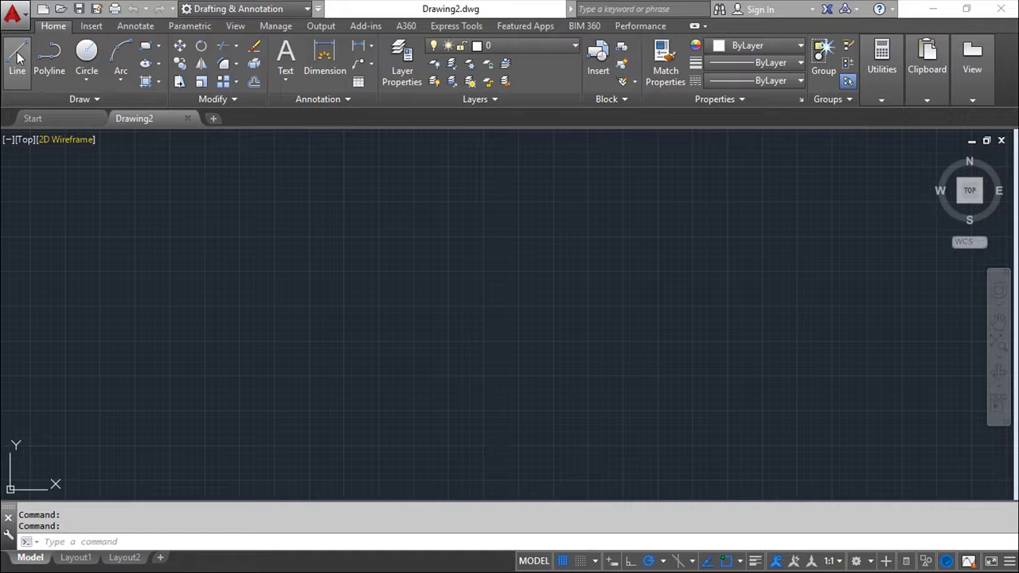
# Step: Cancel the stray selection window and draw one line from upper-left to lower-right
pyautogui.click(243, 225)
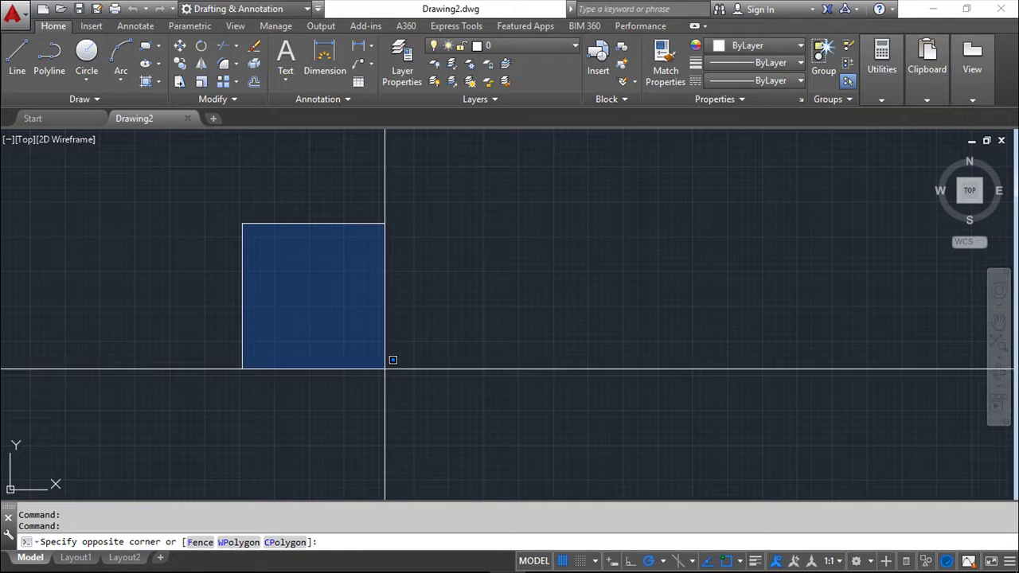
pyautogui.press('Escape')
pyautogui.click(16, 55)
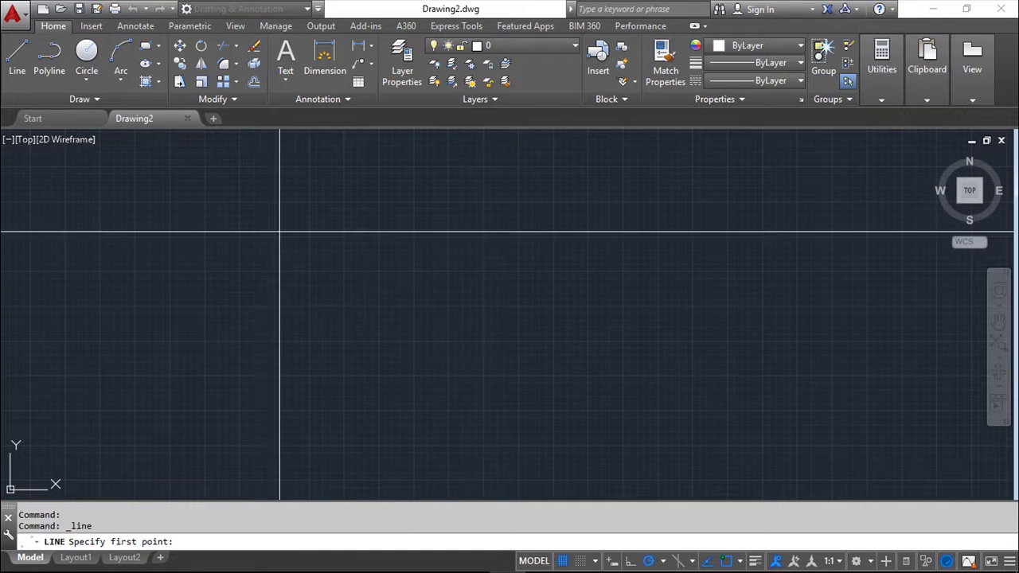
pyautogui.click(270, 226)
pyautogui.click(424, 383)
pyautogui.rightClick(479, 367)
pyautogui.click(527, 375)
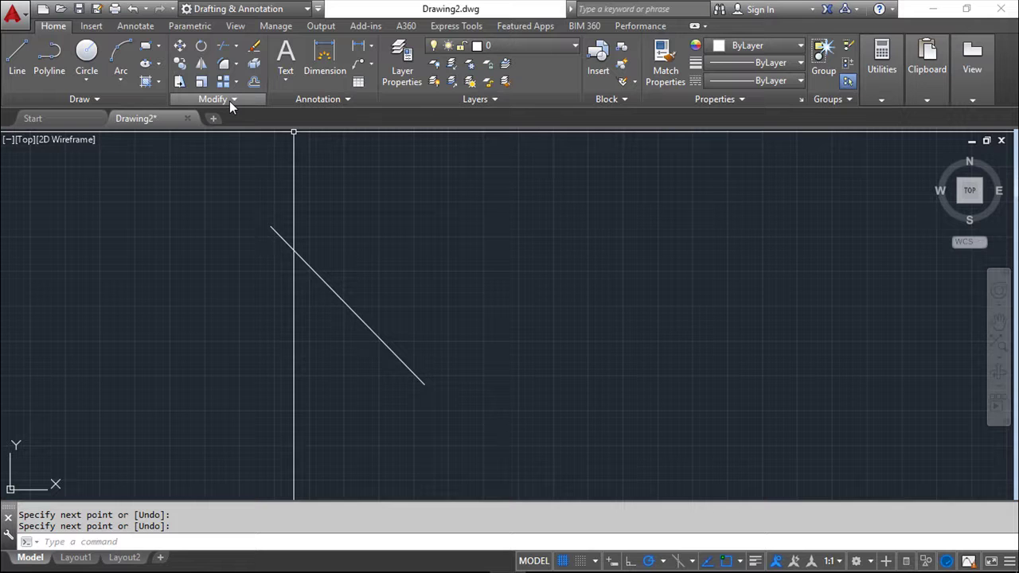
# Step: Cancel the ribbon Copy tool and restart COPY with the CO alias
pyautogui.click(180, 66)
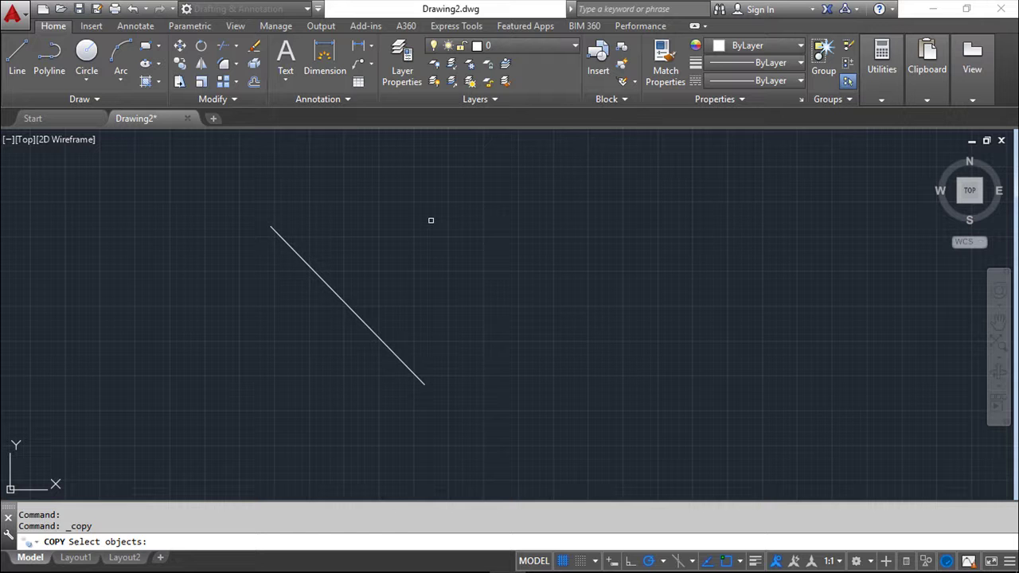
pyautogui.press('Escape')
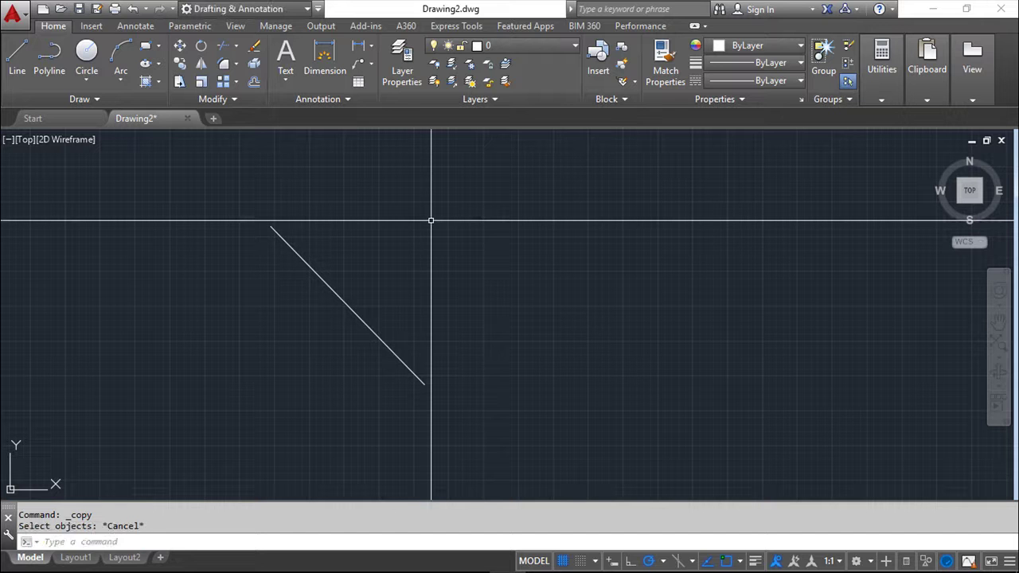
pyautogui.write('co')
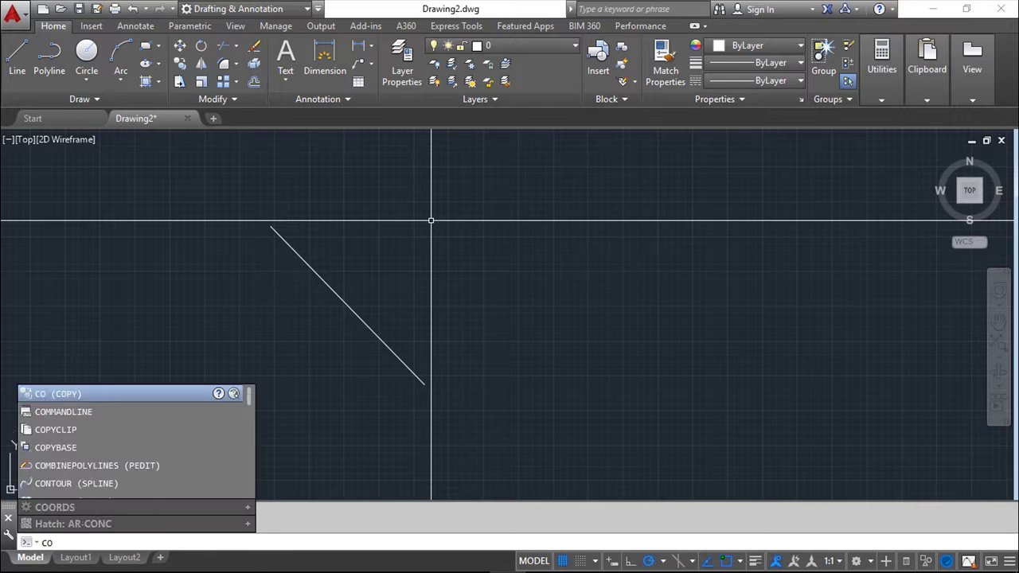
pyautogui.press('Return')
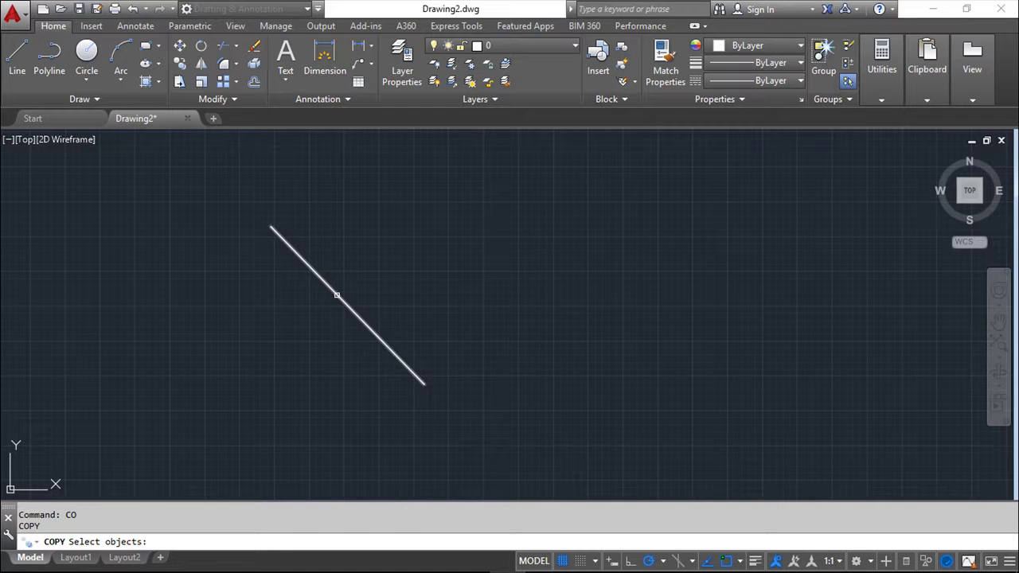
# Step: Select the diagonal line as the object to copy and pick a base point beside it
pyautogui.click(336, 295)
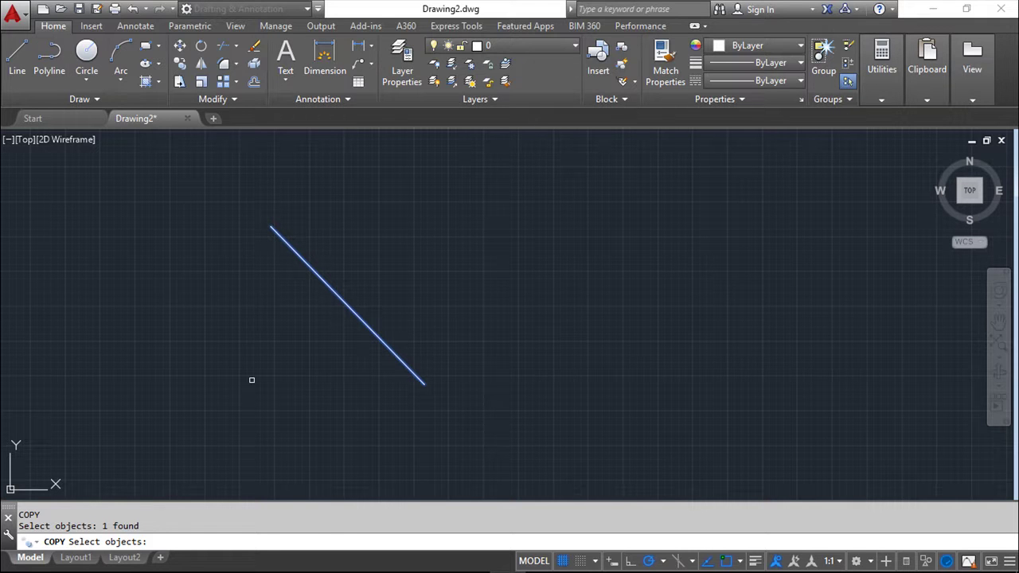
pyautogui.press('Return')
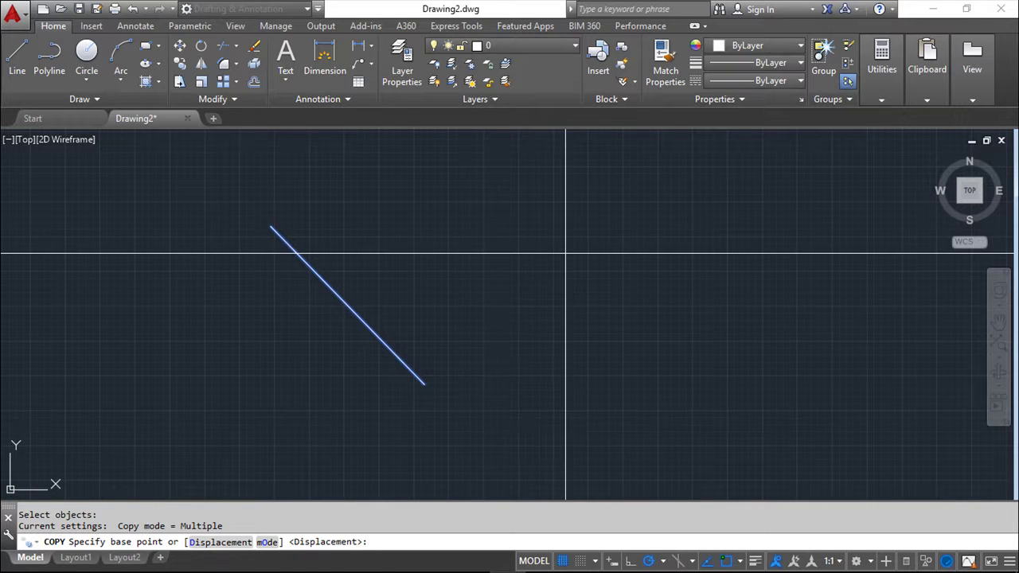
pyautogui.click(486, 284)
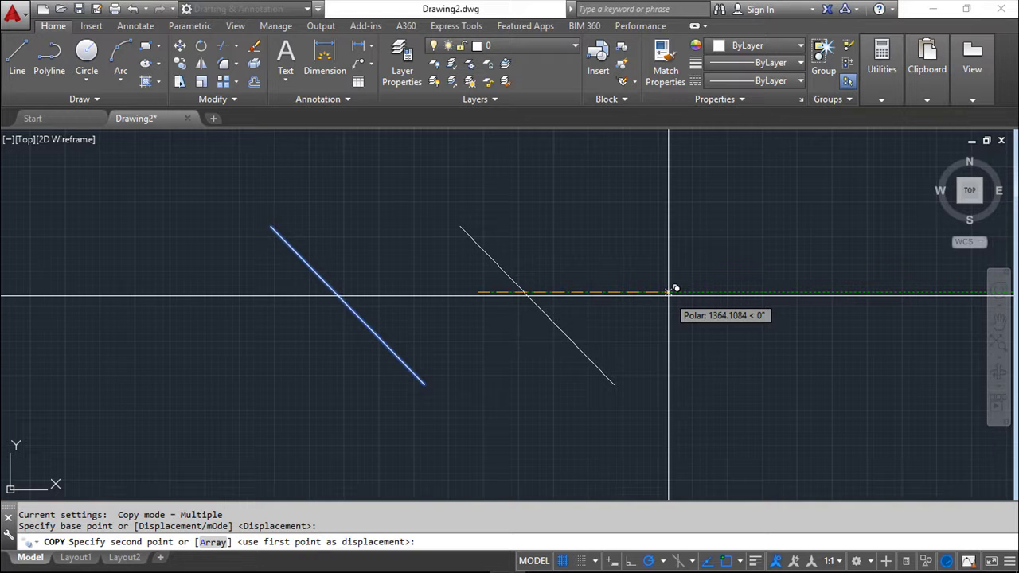
# Step: Place the copy 1000 units to the right of the original, then end COPY
pyautogui.write('1000')
pyautogui.press('Return')
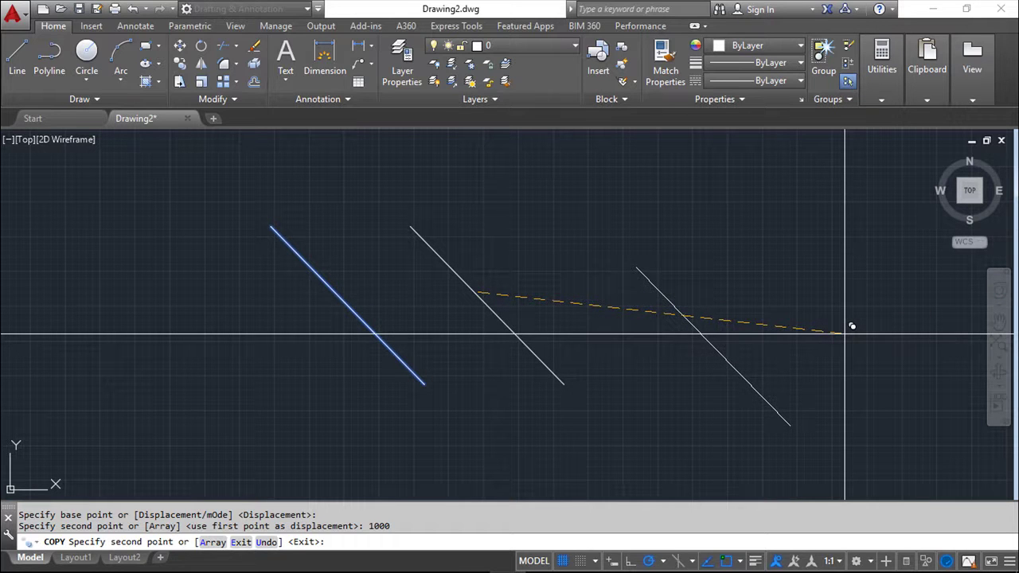
pyautogui.press('Escape')
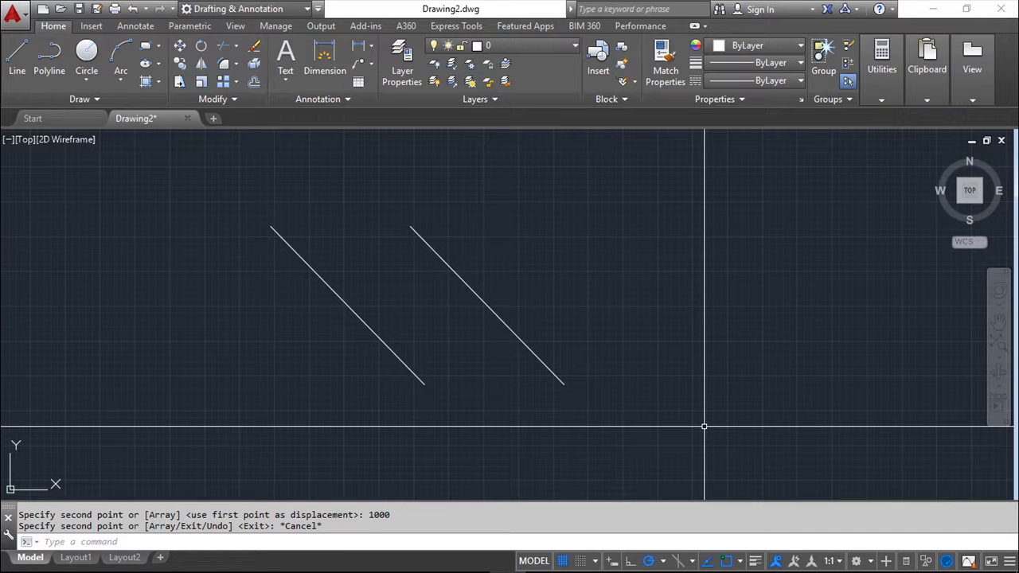
# Step: Copy the right diagonal line with the Displacement option set to 100,100,0
pyautogui.write('co')
pyautogui.press('Return')
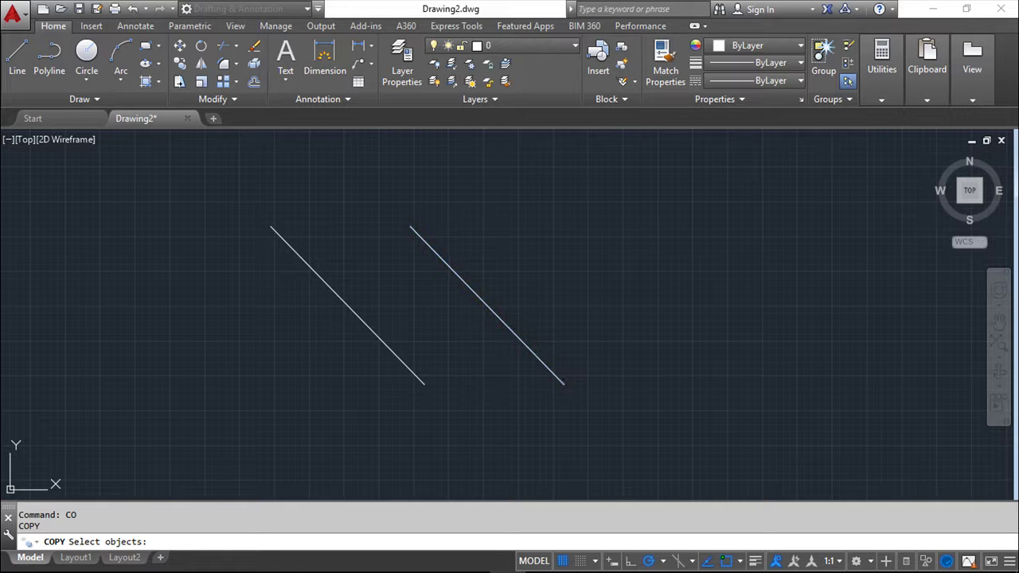
pyautogui.click(544, 364)
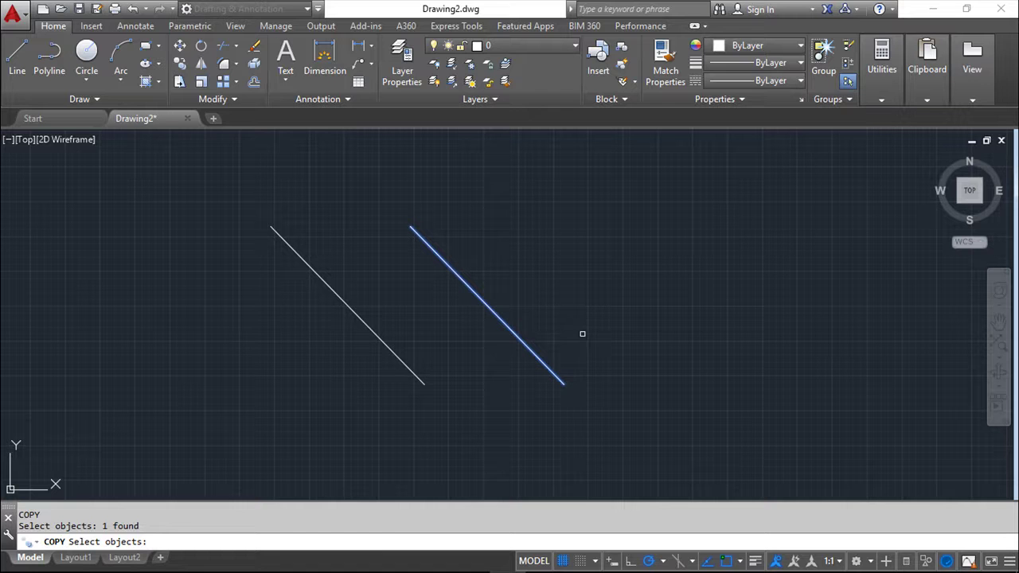
pyautogui.press('Return')
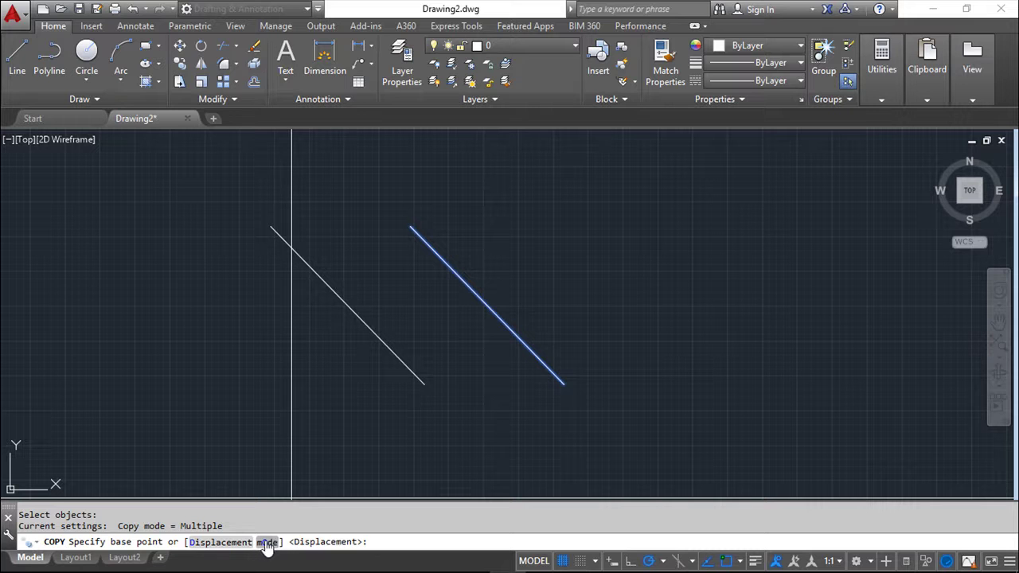
pyautogui.click(206, 545)
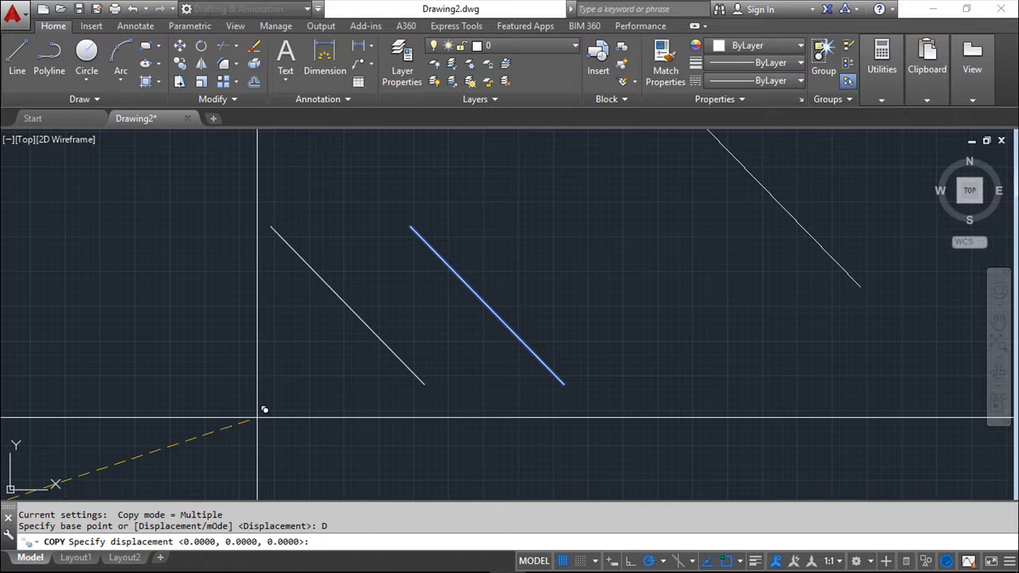
pyautogui.scroll(2, 245, 390)
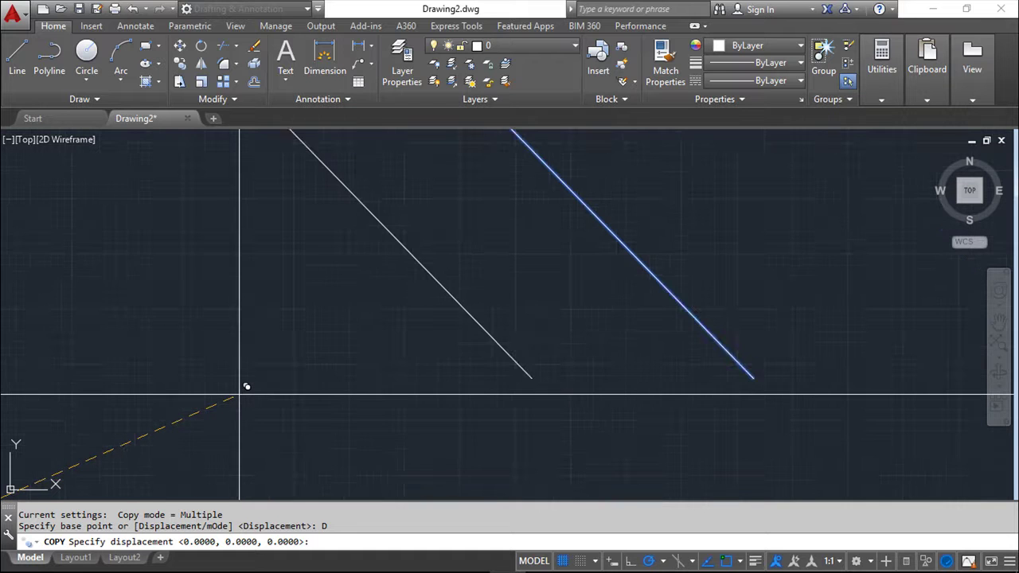
pyautogui.scroll(-5, 243, 387)
pyautogui.scroll(2, 255, 394)
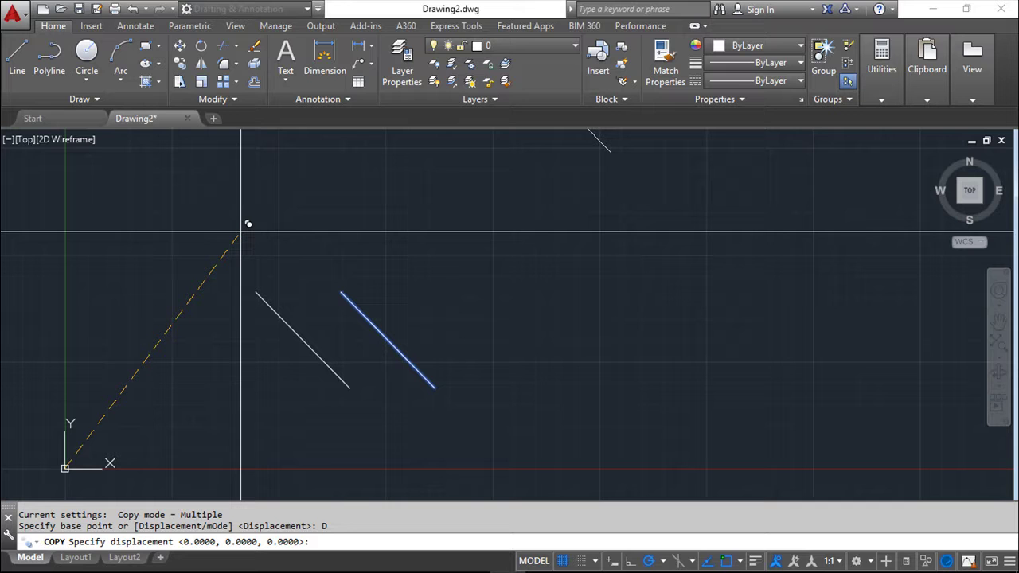
pyautogui.write('100,100,0')
pyautogui.press('Return')
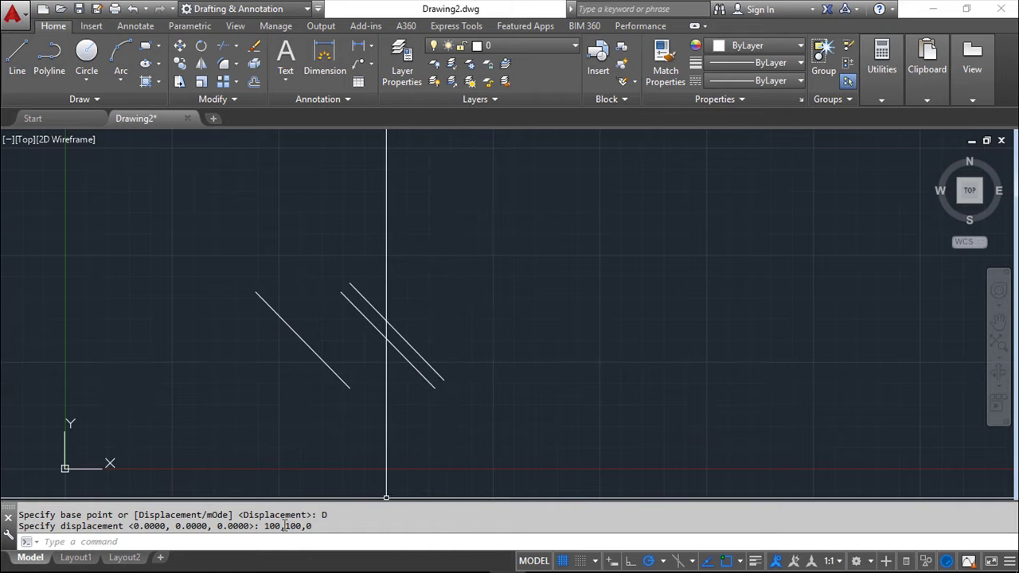
pyautogui.write('co')
pyautogui.press('Return')
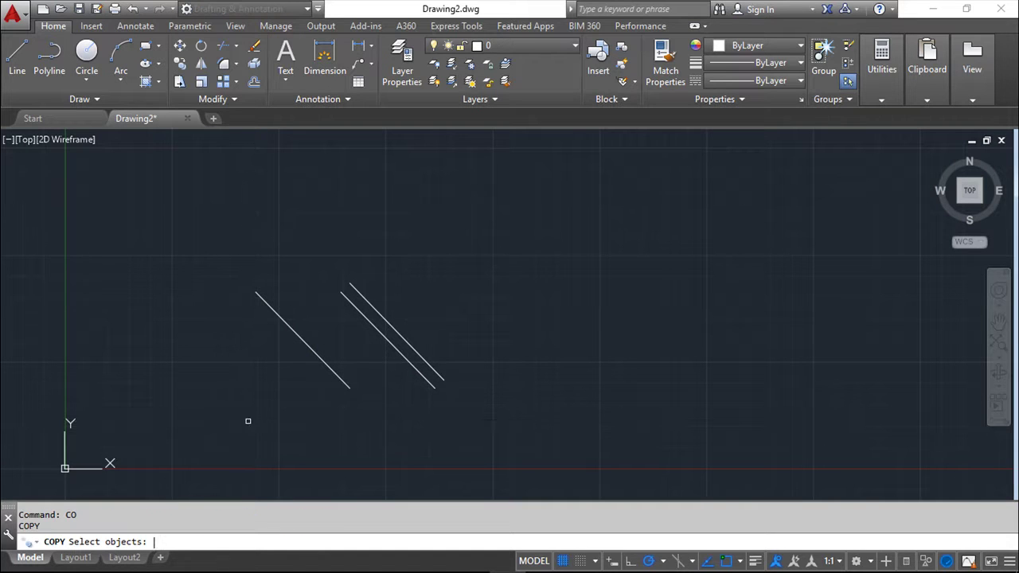
pyautogui.click(432, 385)
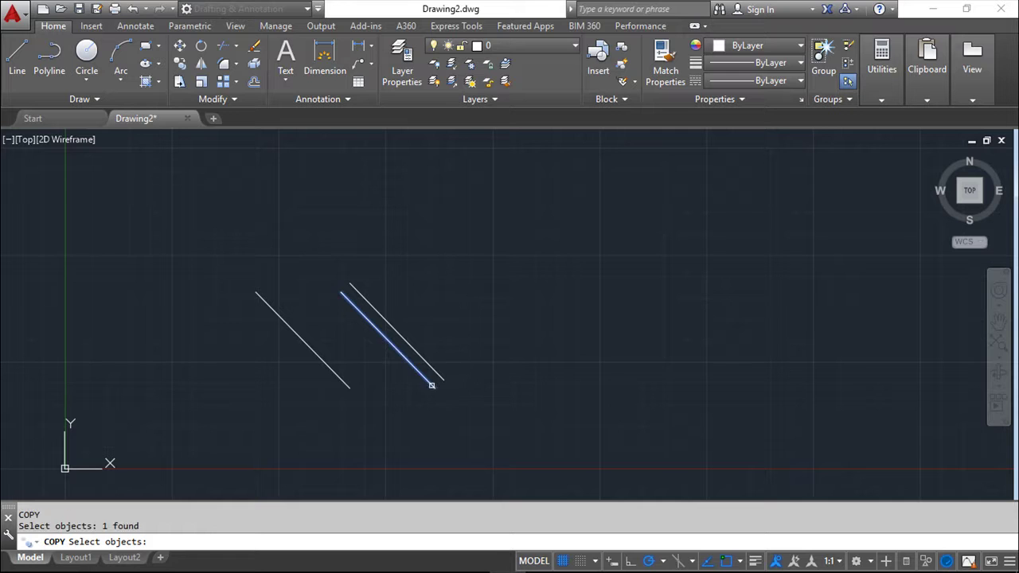
pyautogui.press('Return')
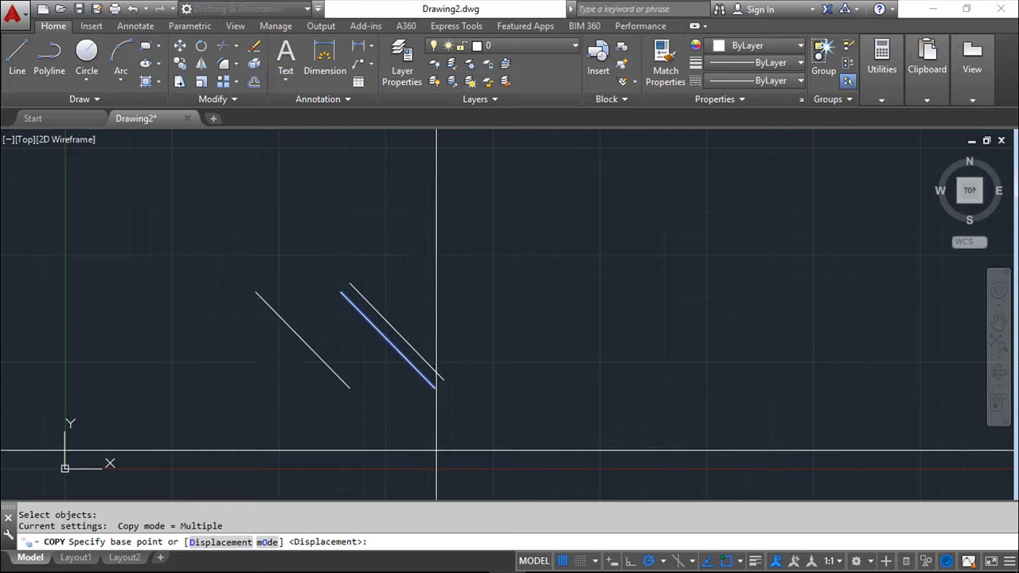
pyautogui.click(268, 542)
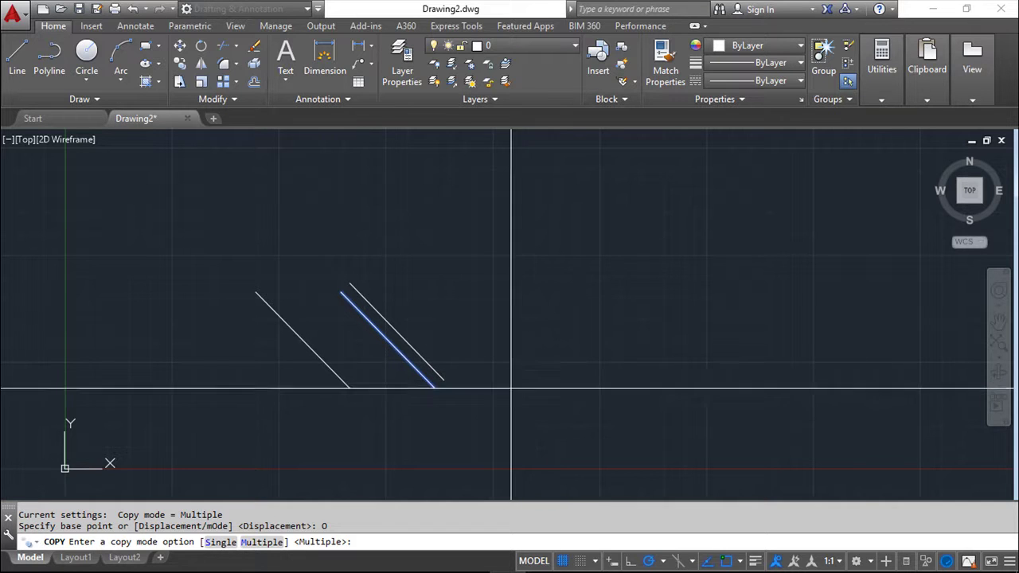
pyautogui.click(263, 542)
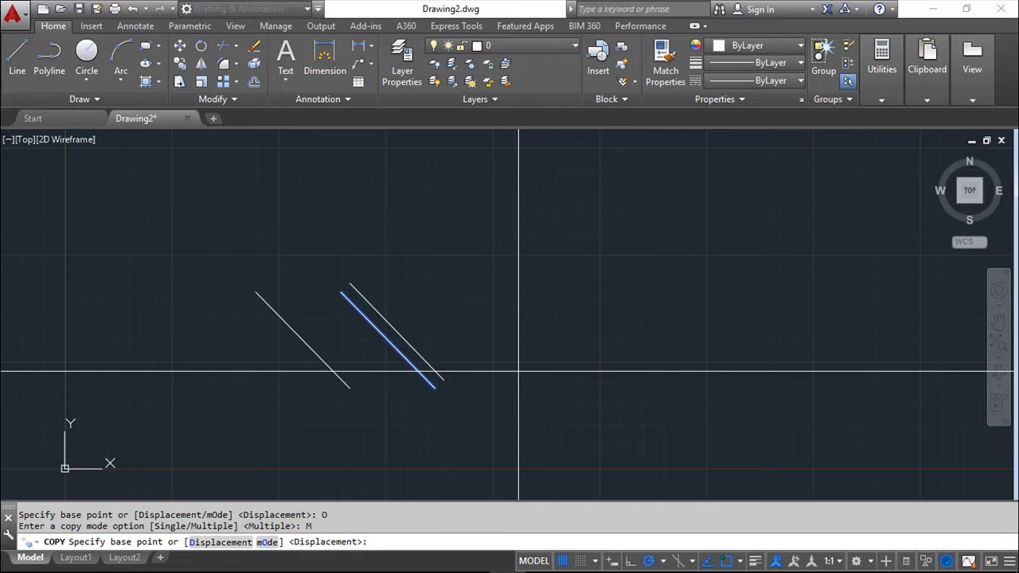
pyautogui.click(443, 379)
pyautogui.click(482, 305)
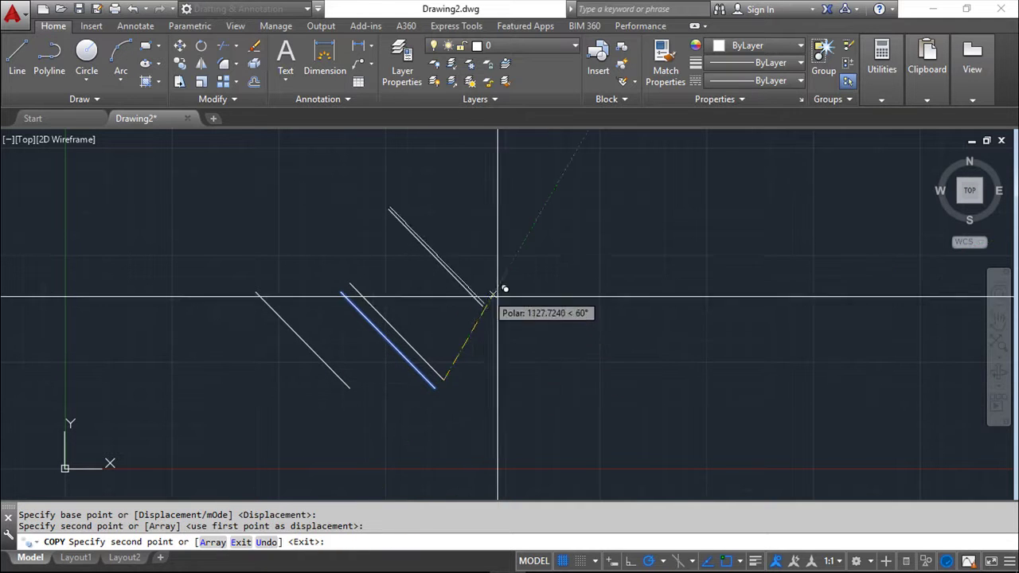
pyautogui.click(637, 343)
pyautogui.click(569, 437)
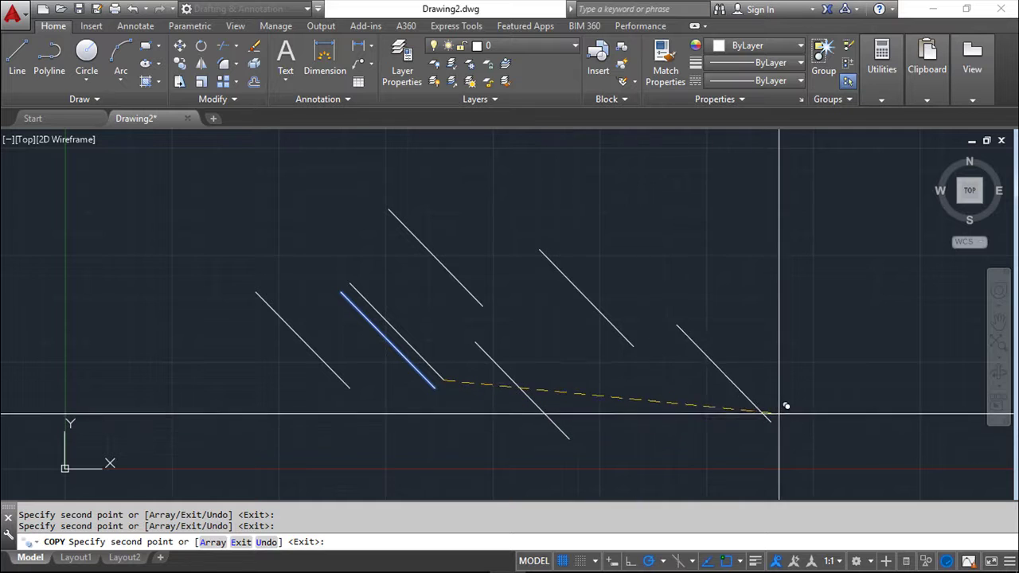
pyautogui.click(770, 421)
pyautogui.click(810, 267)
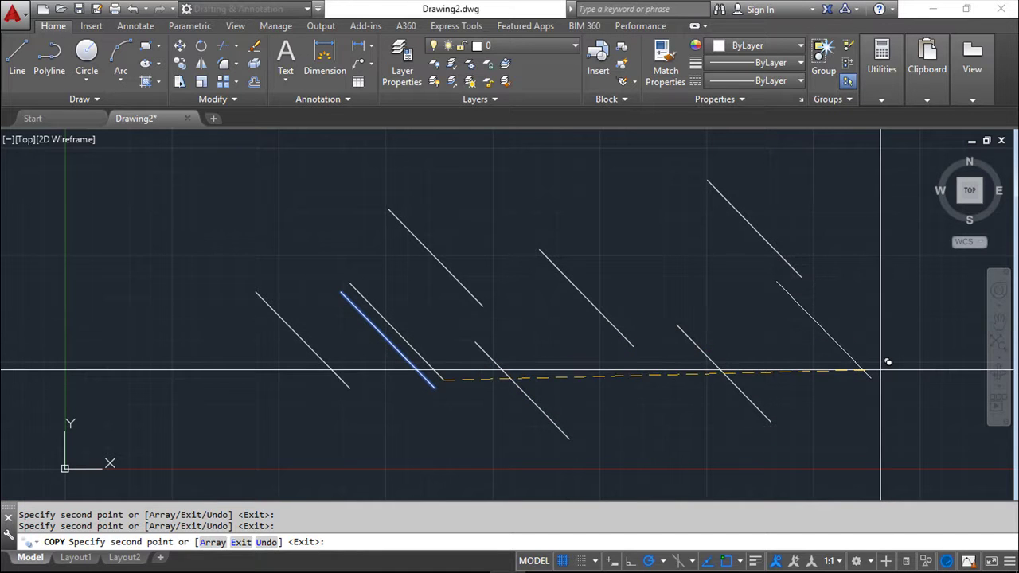
pyautogui.press('Escape')
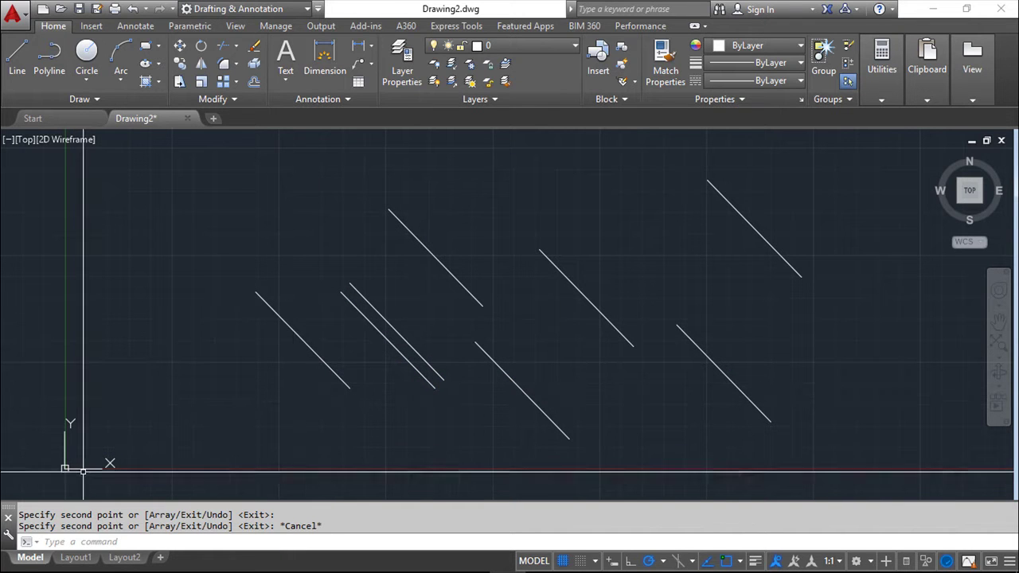
pyautogui.write('co')
pyautogui.press('Return')
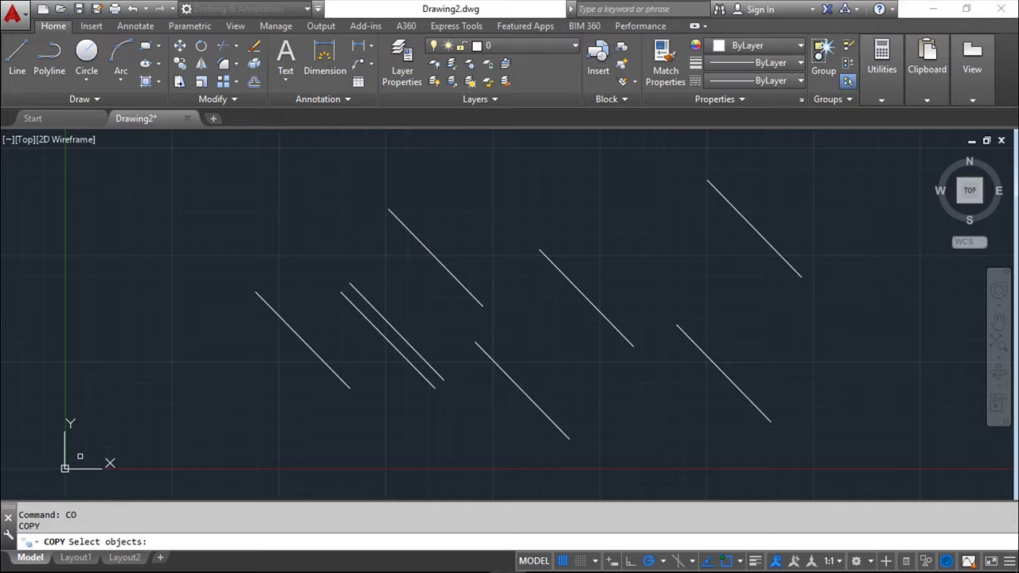
pyautogui.click(298, 339)
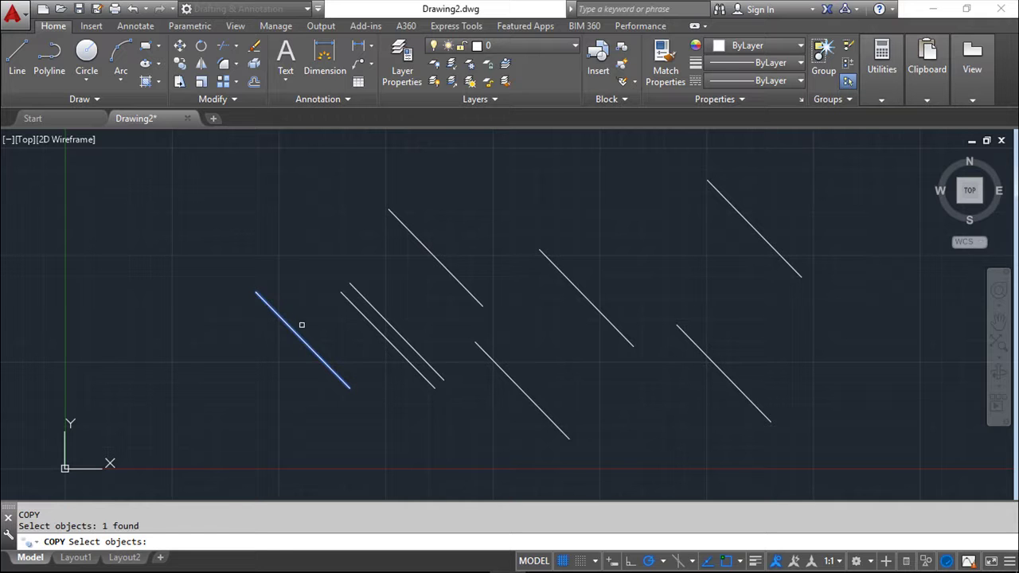
pyautogui.press('Return')
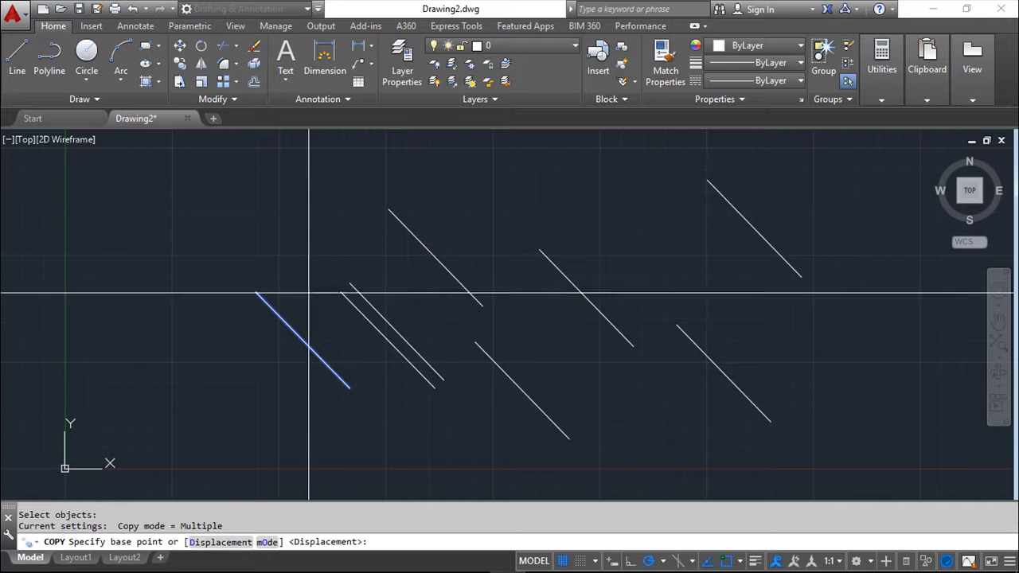
pyautogui.click(266, 542)
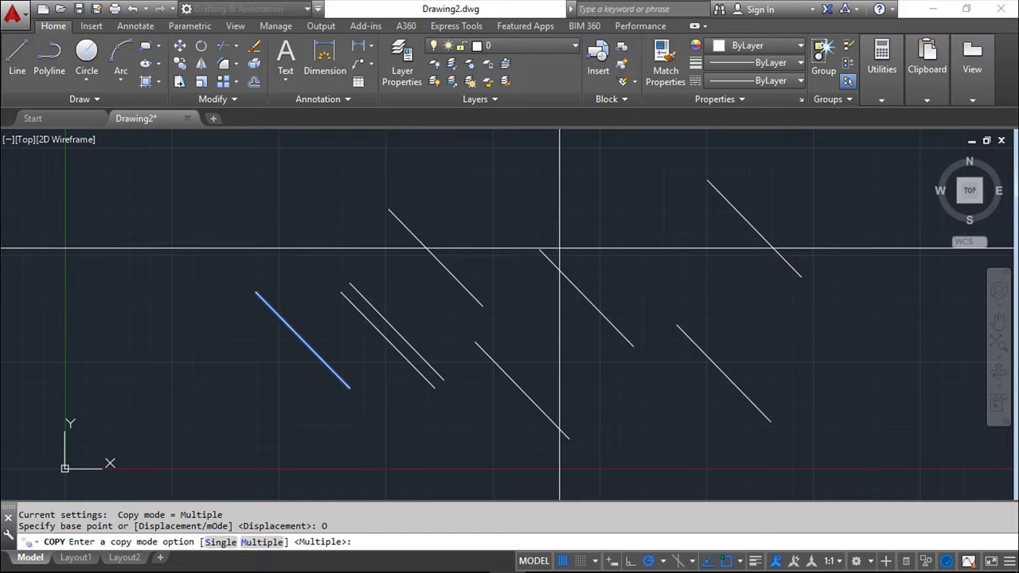
pyautogui.press('Escape')
pyautogui.press('Escape')
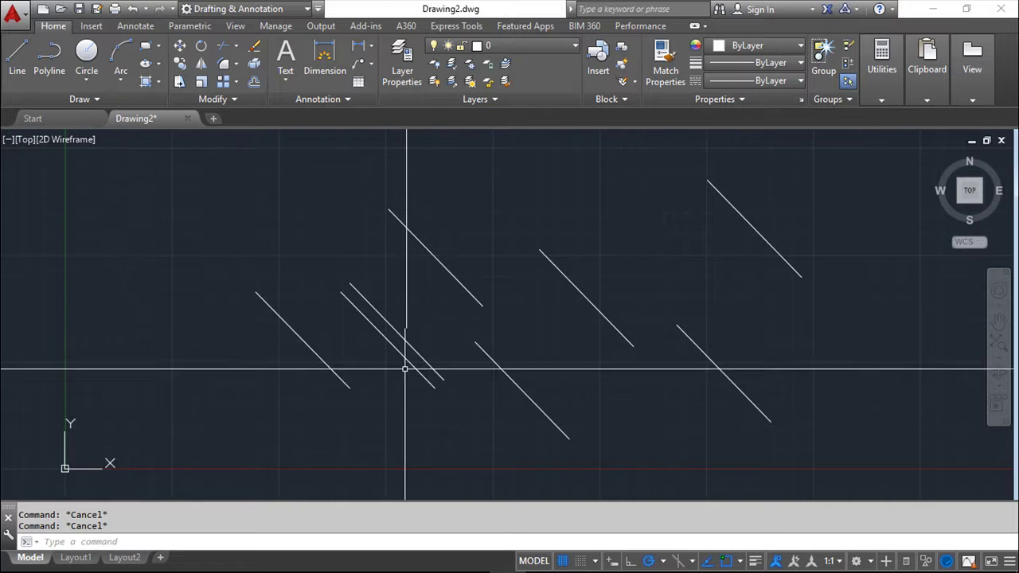
# Step: Draw a steep upward line running from below the left diagonal to above it
pyautogui.scroll(-3, 296, 337)
pyautogui.scroll(4, 297, 334)
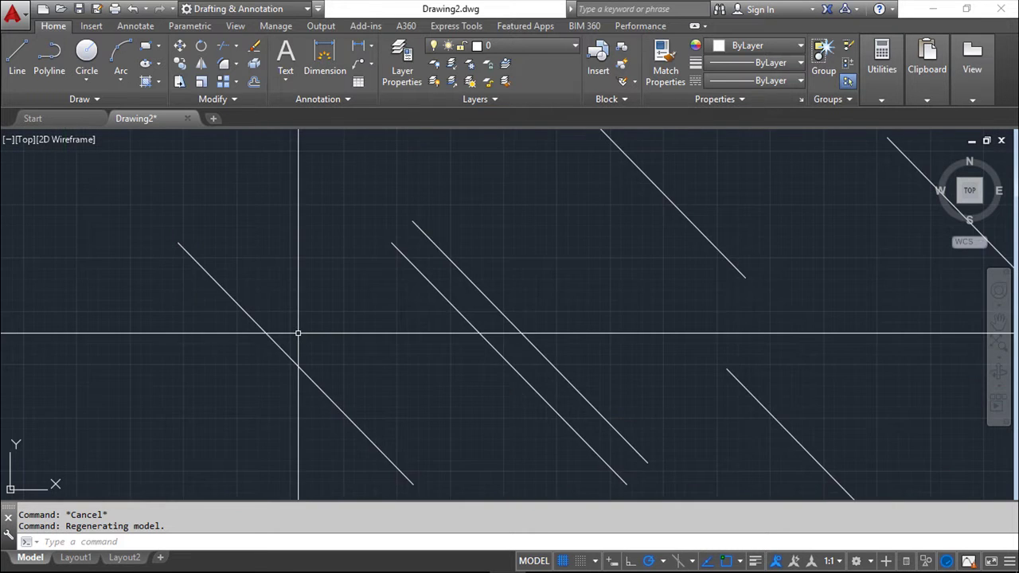
pyautogui.moveTo(373, 347); pyautogui.dragTo(405, 293, button='middle')
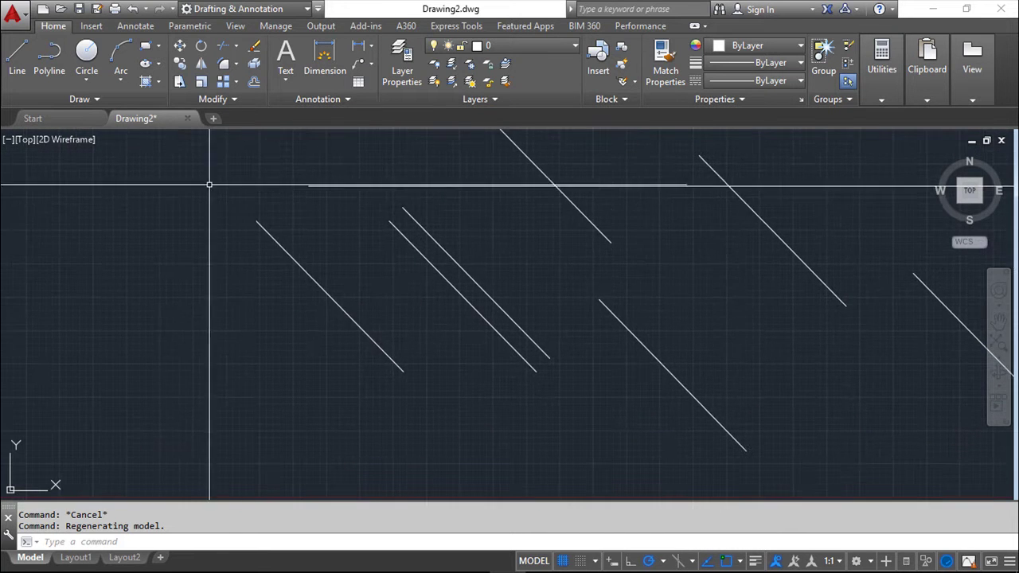
pyautogui.click(17, 60)
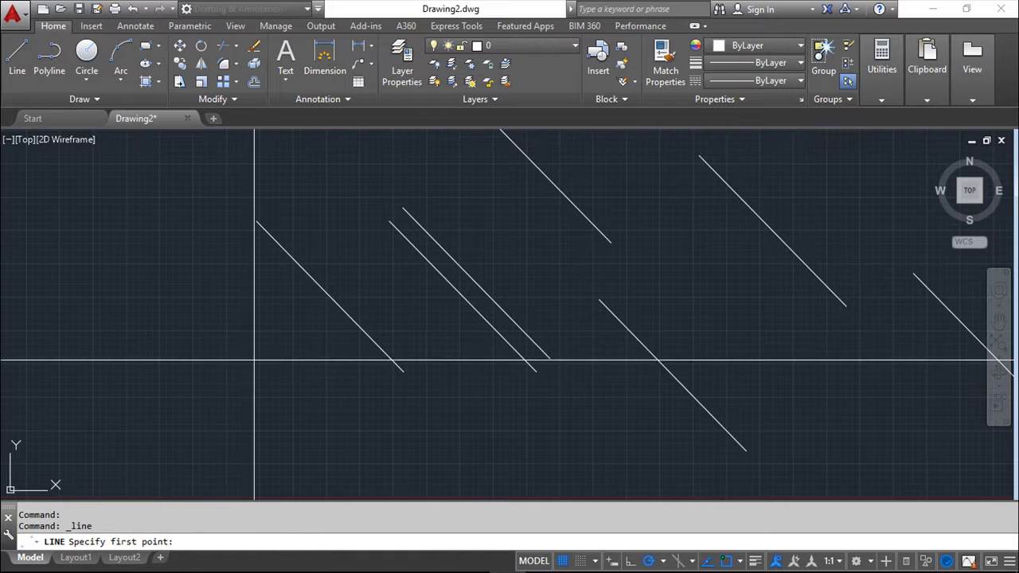
pyautogui.click(259, 340)
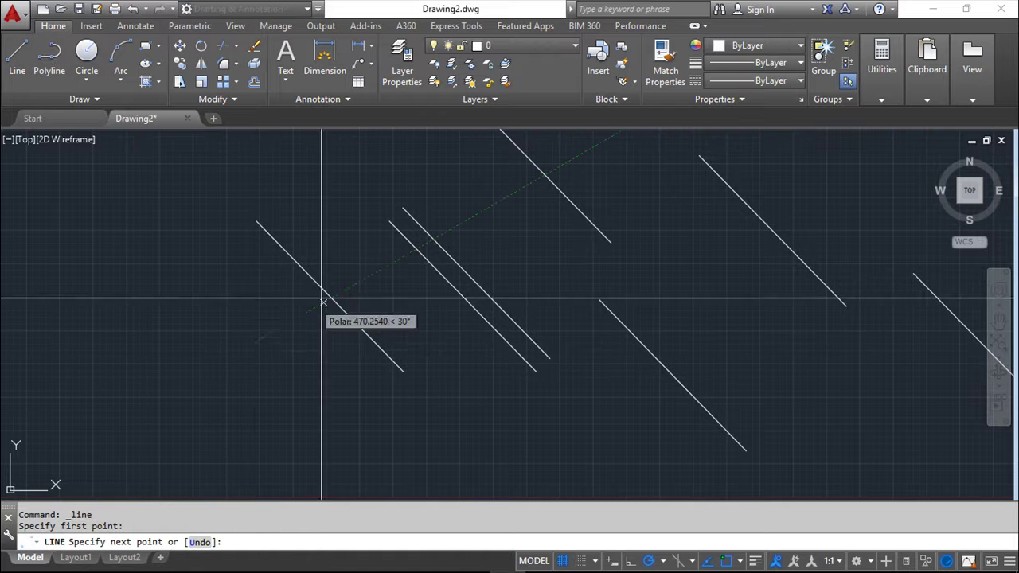
pyautogui.click(346, 154)
pyautogui.rightClick(482, 221)
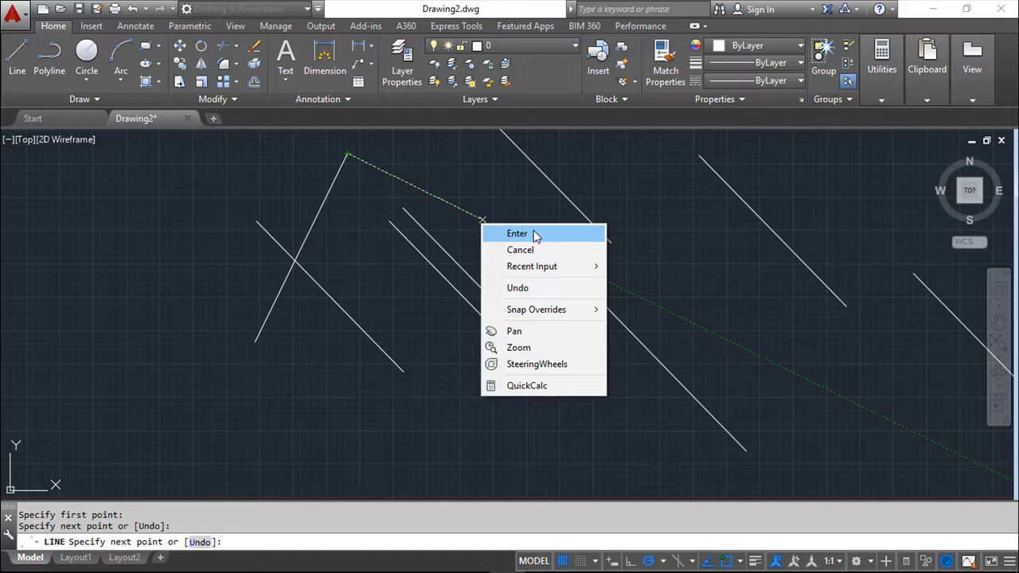
pyautogui.click(509, 232)
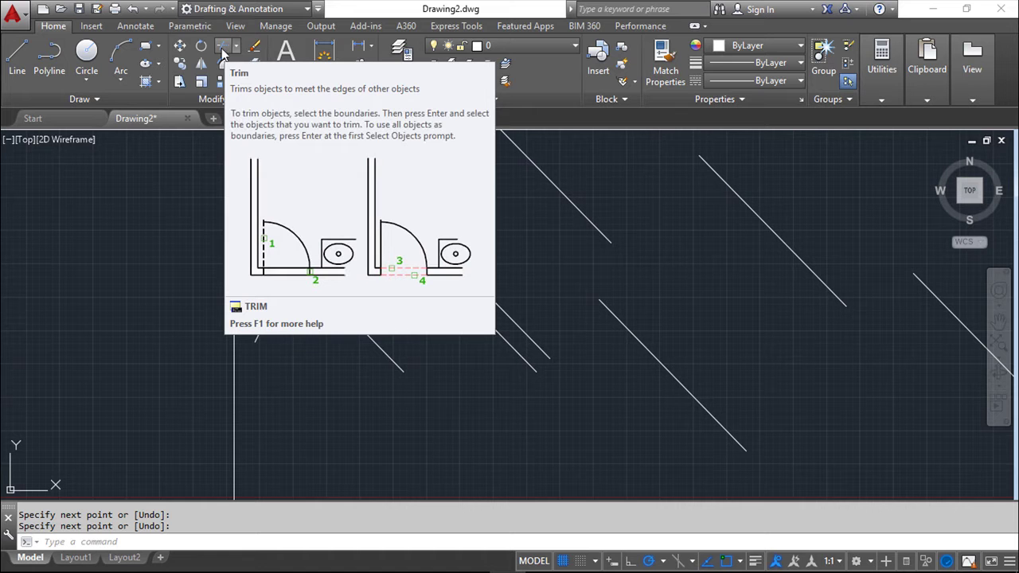
# Step: Cancel the ribbon Trim tool and restart TRIM from the command line, shifting the view slightly
pyautogui.click(223, 46)
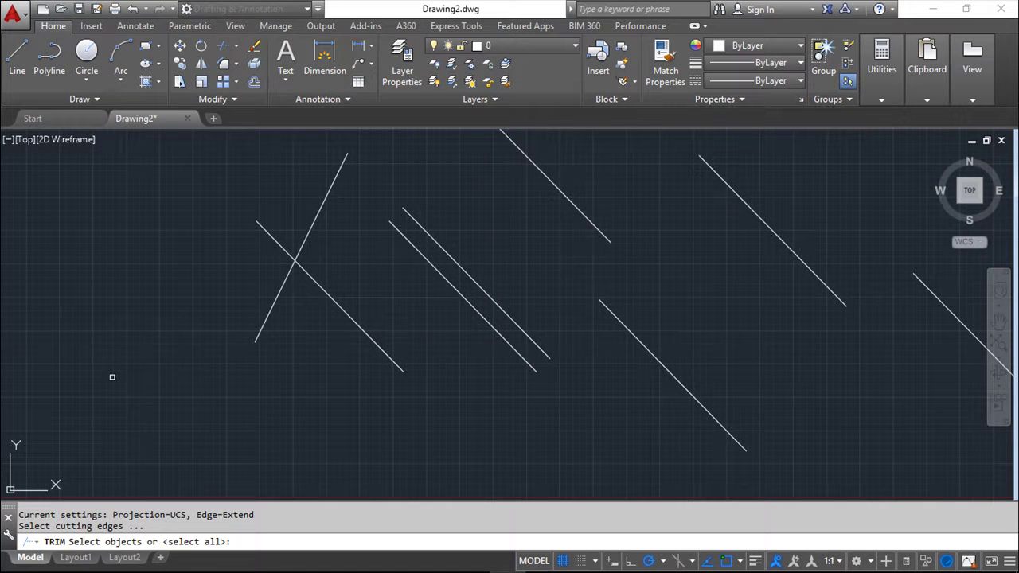
pyautogui.press('Escape')
pyautogui.press('Escape')
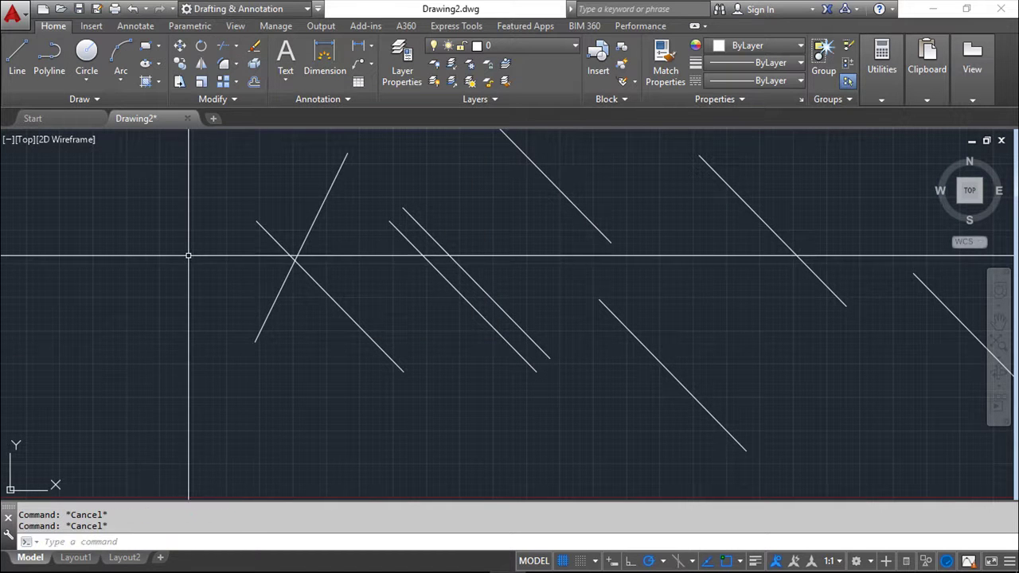
pyautogui.write('t')
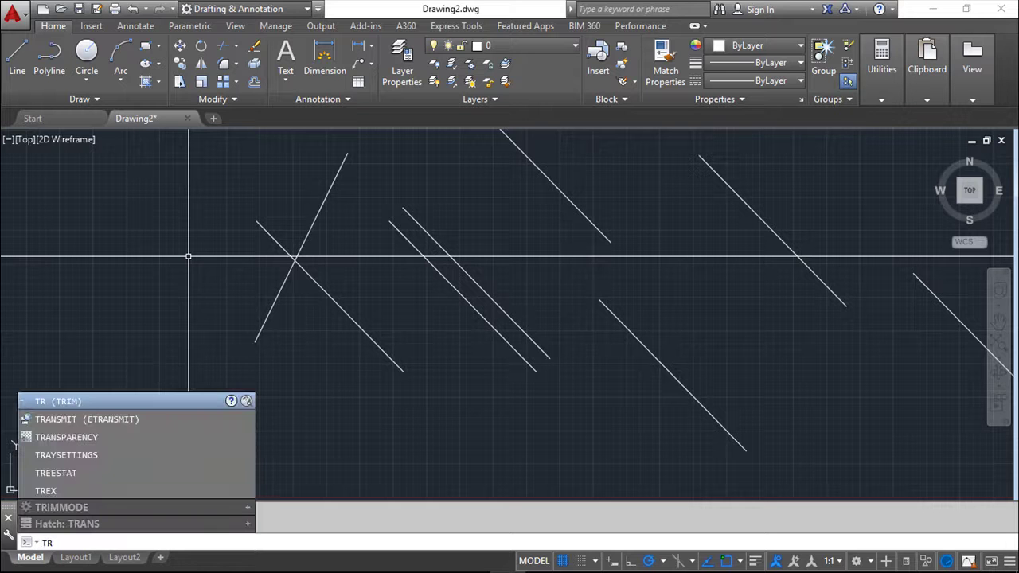
pyautogui.press('Return')
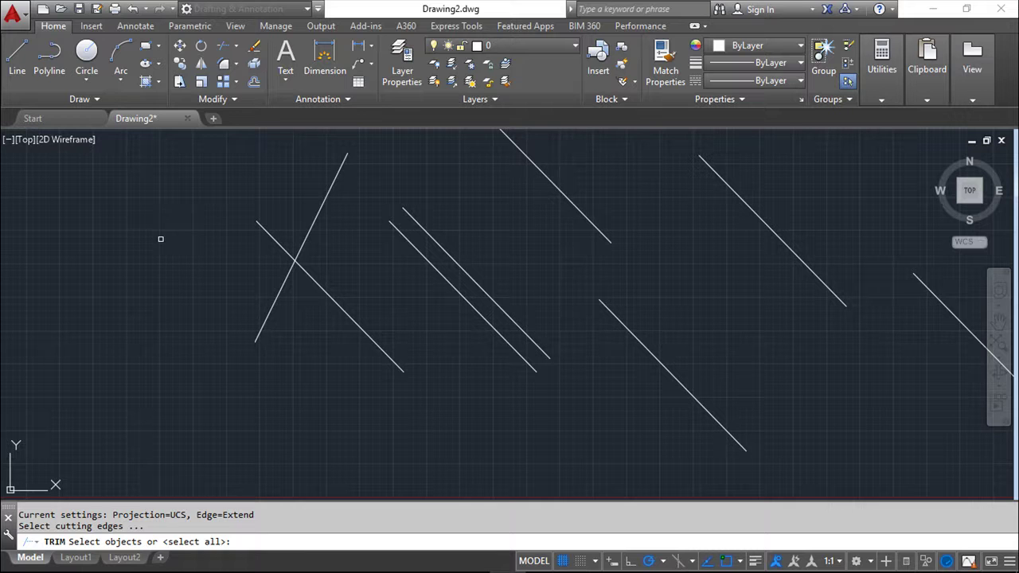
pyautogui.moveTo(341, 257); pyautogui.dragTo(355, 326, button='middle')
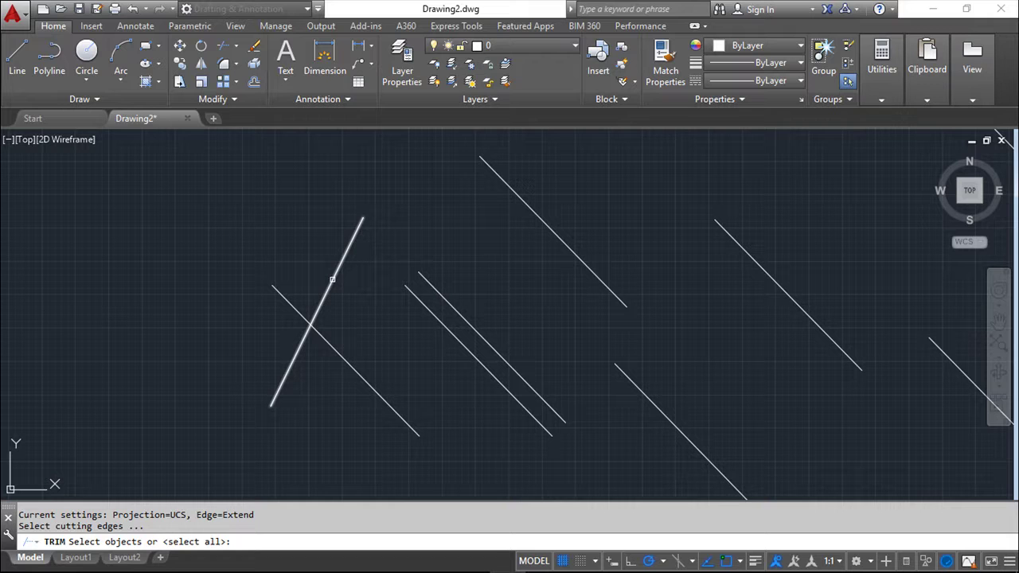
# Step: Trim the leftmost diagonal's upper-left end at the steep line, then cancel TRIM
pyautogui.click(332, 279)
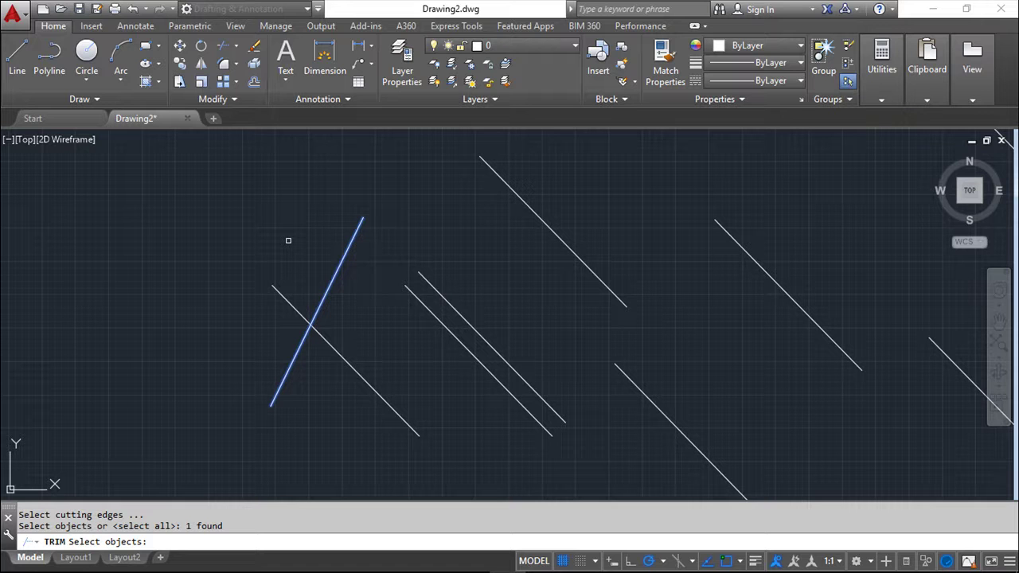
pyautogui.press('Return')
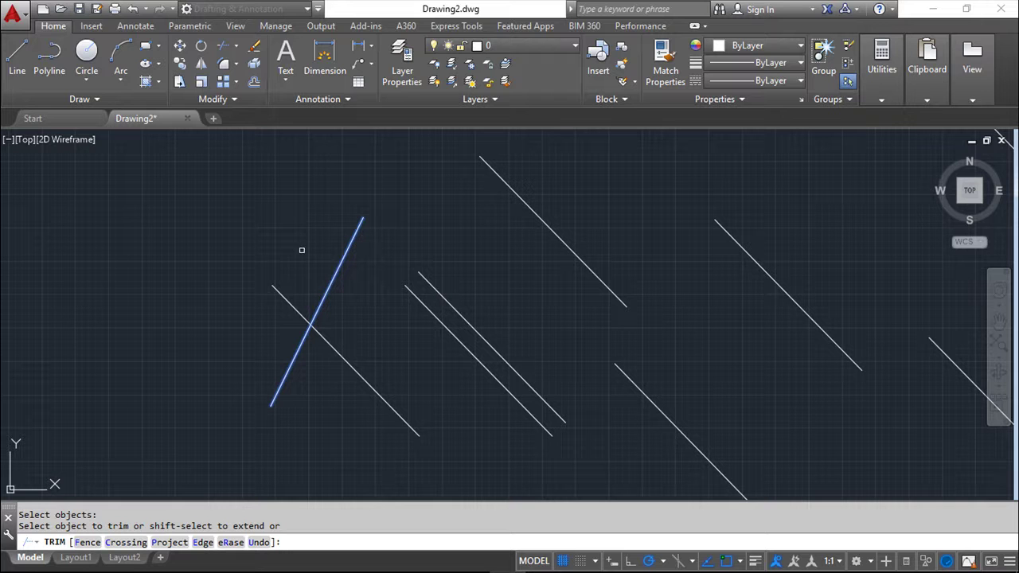
pyautogui.click(281, 291)
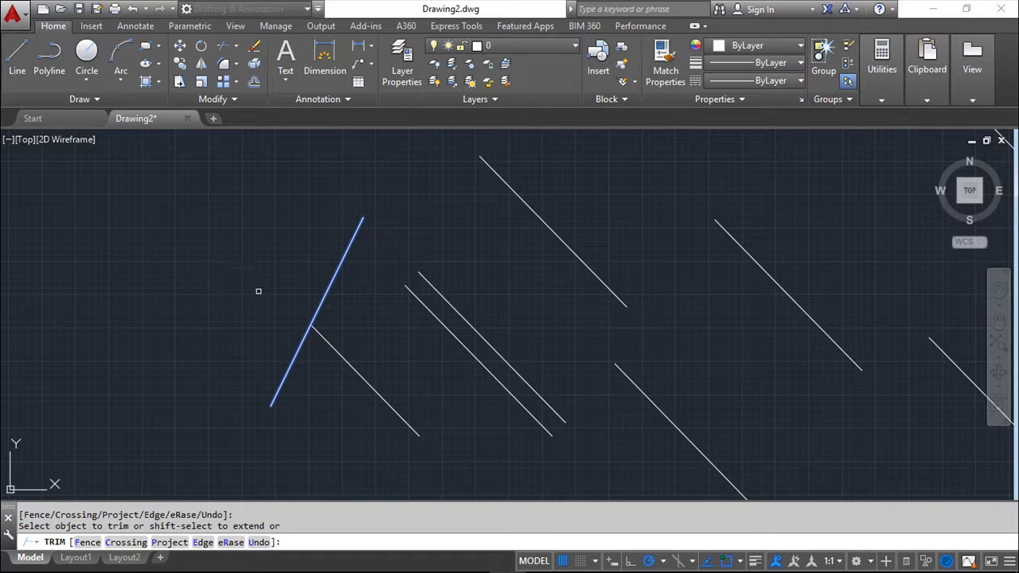
pyautogui.click(335, 357)
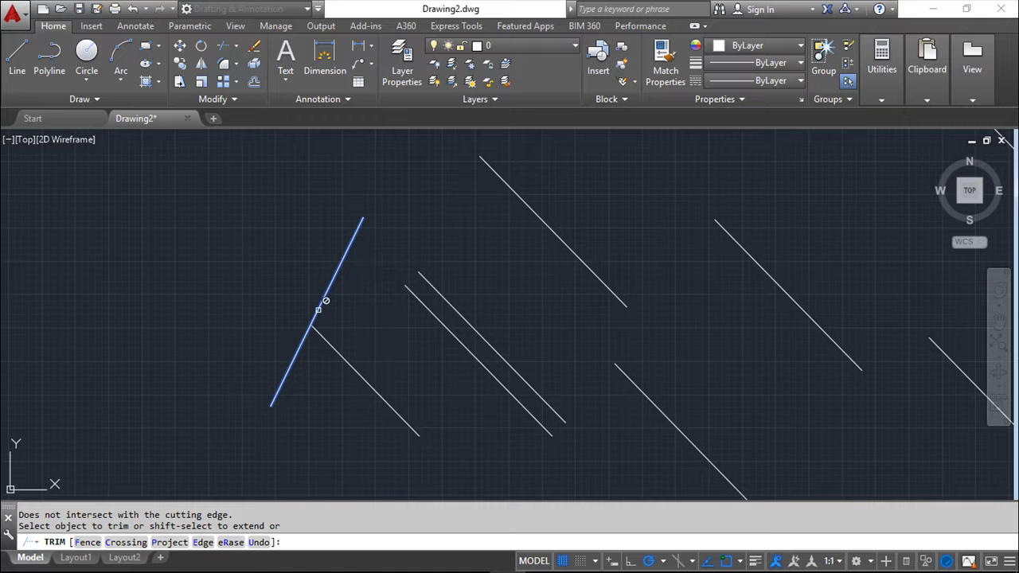
pyautogui.click(353, 234)
pyautogui.press('Escape')
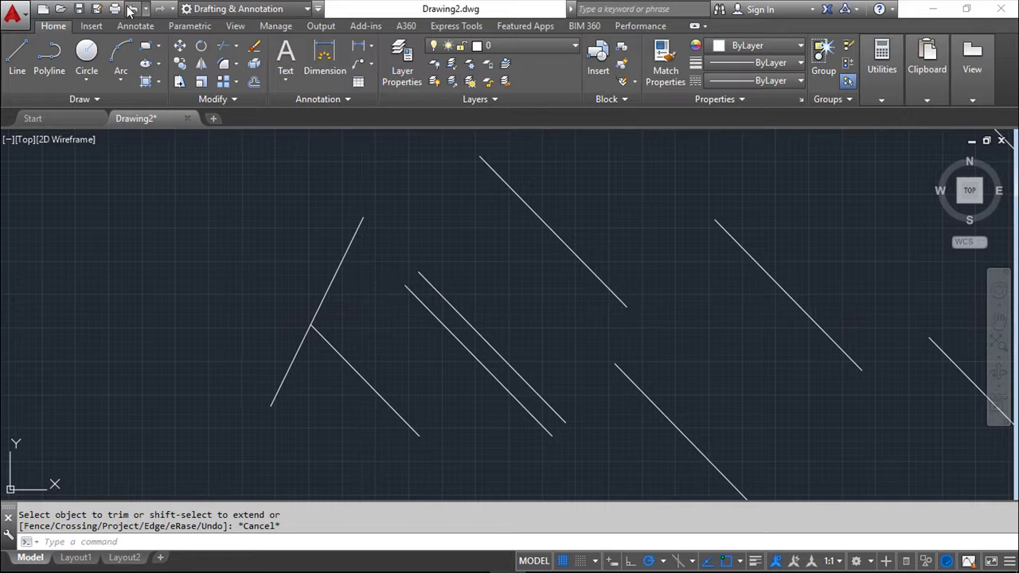
# Step: Undo the trim, then rerun TR with the steep line as the cutting edge
pyautogui.click(133, 8)
pyautogui.moveTo(334, 262); pyautogui.dragTo(348, 372, button='middle')
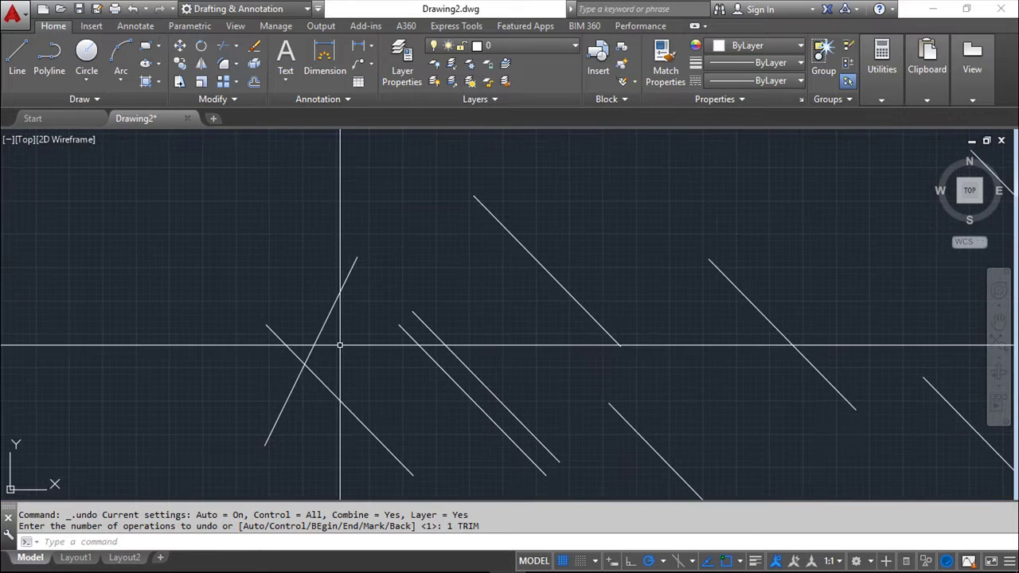
pyautogui.press('Escape')
pyautogui.write('tr')
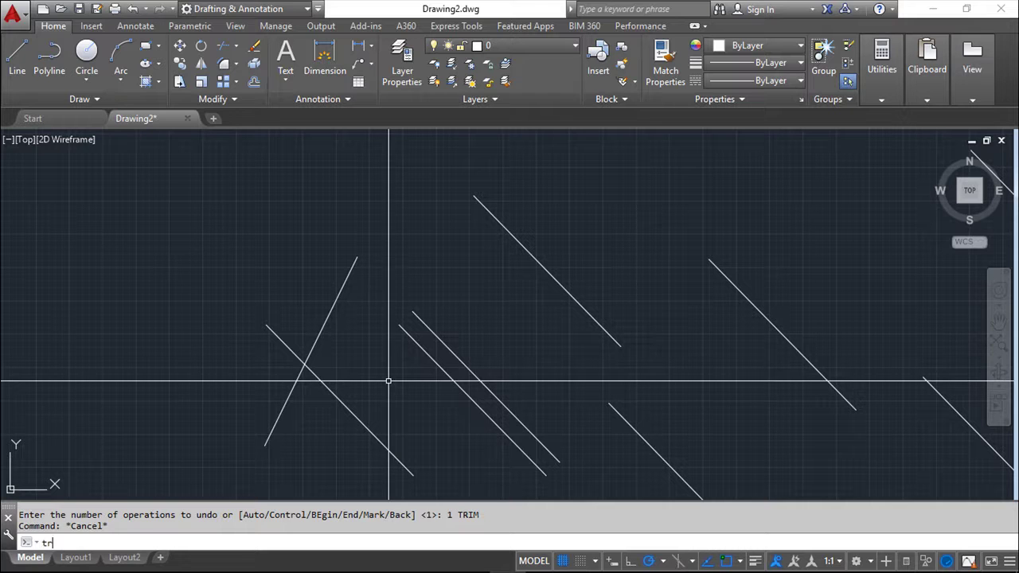
pyautogui.press('Return')
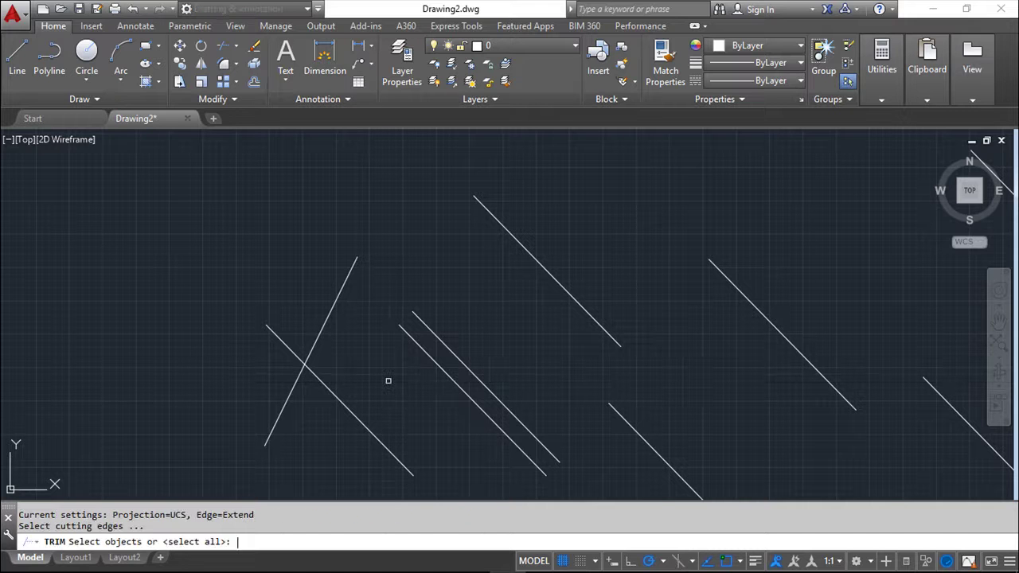
pyautogui.click(320, 332)
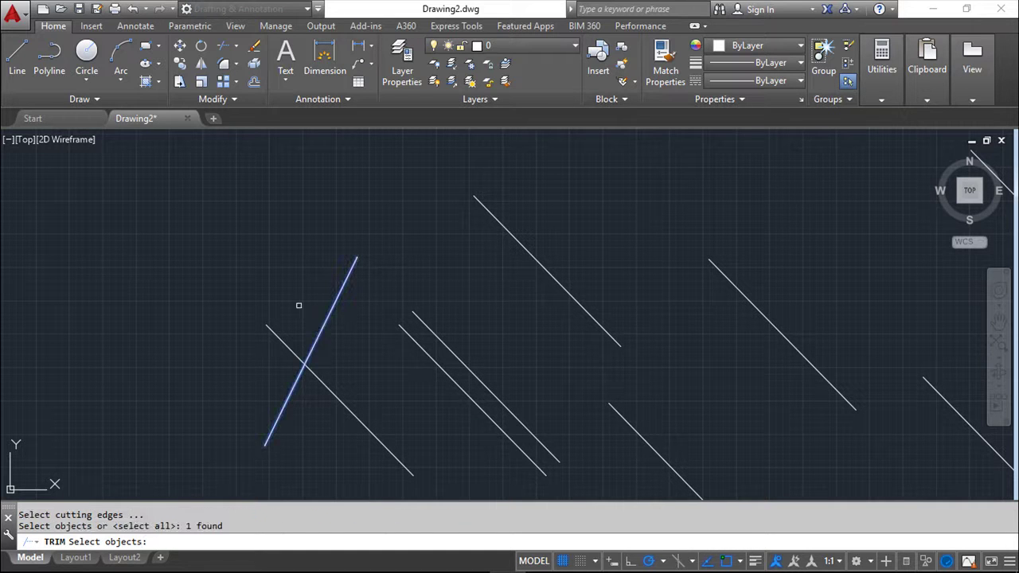
# Step: Switch TRIM to the Fence option and drag a fence across the diagonal's end
pyautogui.press('Return')
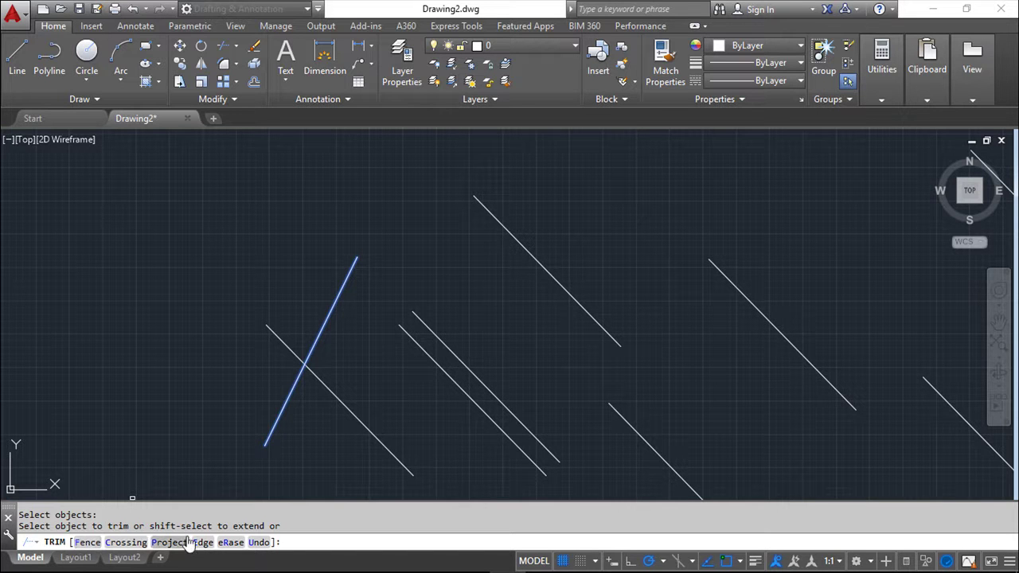
pyautogui.click(87, 542)
pyautogui.click(289, 273)
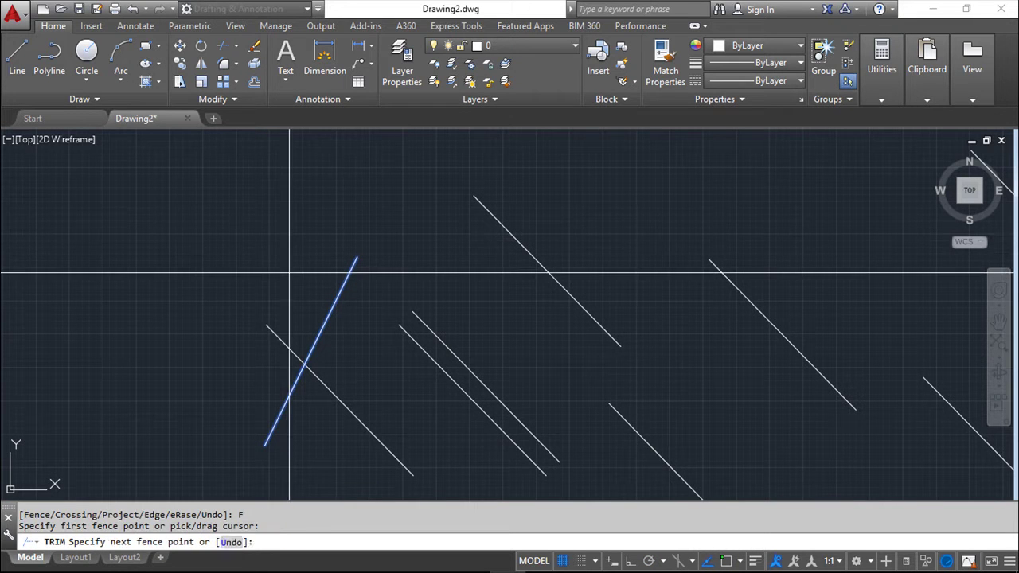
pyautogui.moveTo(289, 273)
pyautogui.mouseDown()
pyautogui.moveTo(231, 289)
pyautogui.moveTo(212, 320)
pyautogui.moveTo(216, 348)
pyautogui.moveTo(225, 363)
pyautogui.moveTo(261, 365)
pyautogui.moveTo(301, 327)
pyautogui.mouseUp()
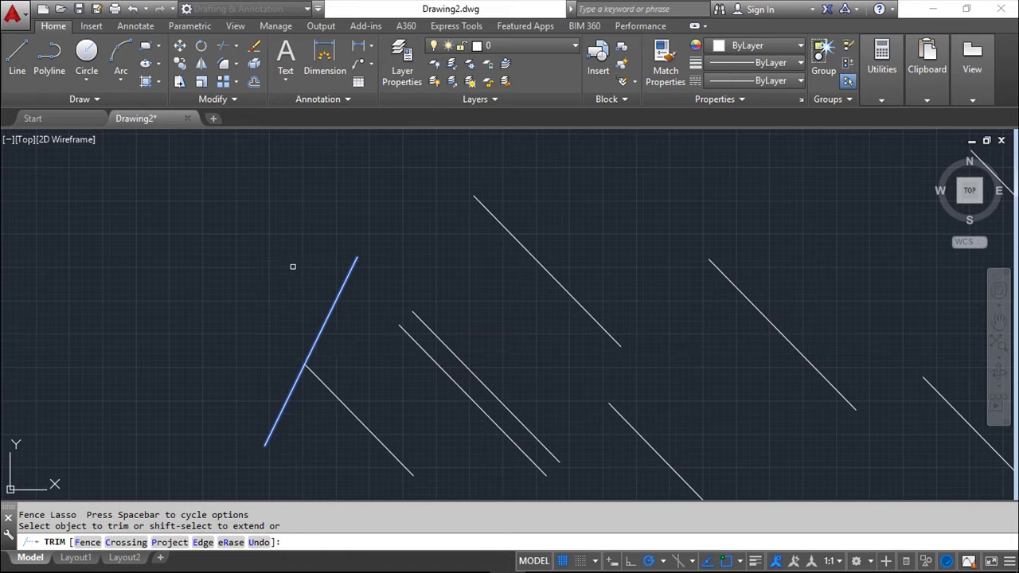
pyautogui.click(125, 542)
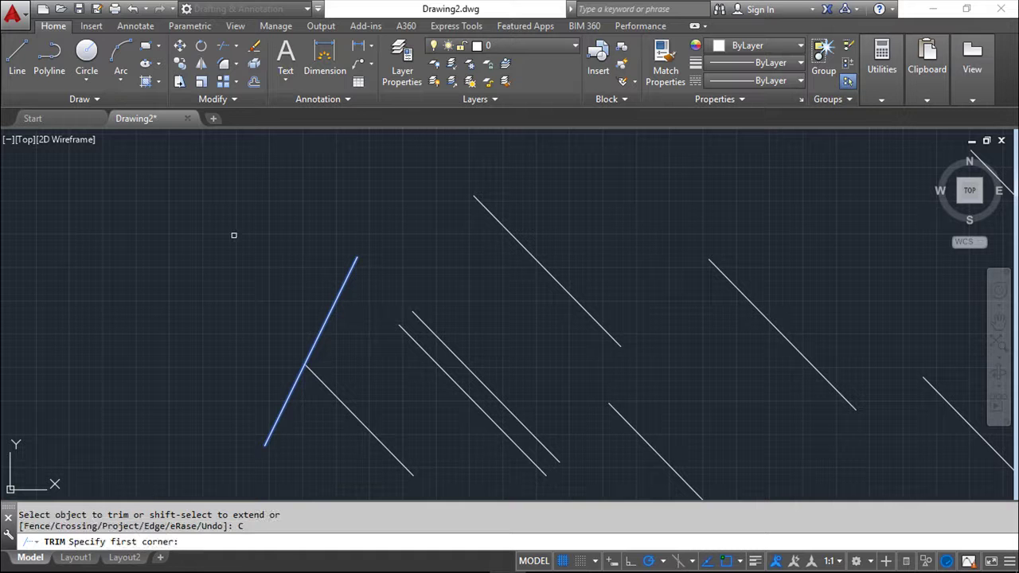
pyautogui.click(317, 204)
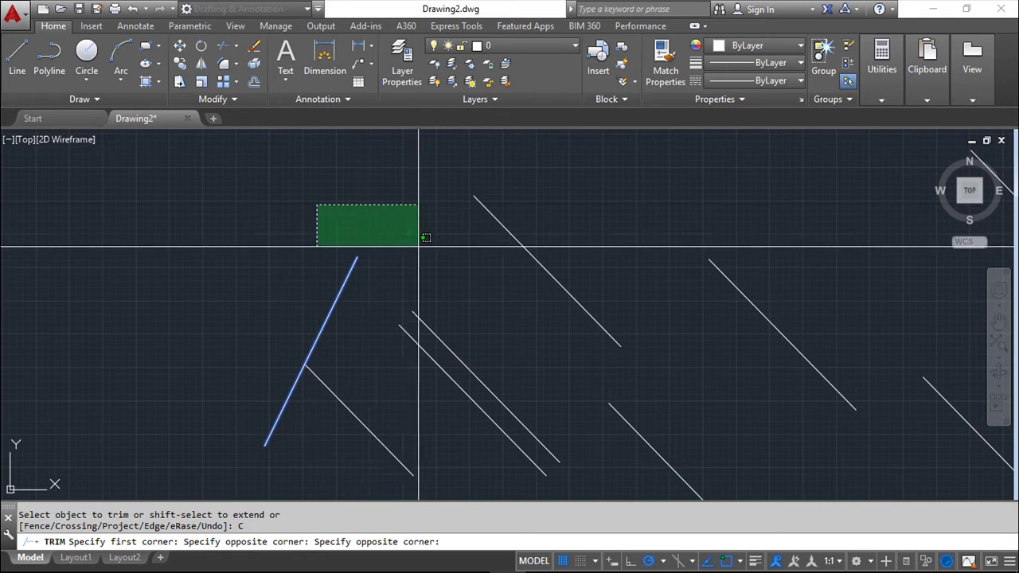
pyautogui.click(419, 274)
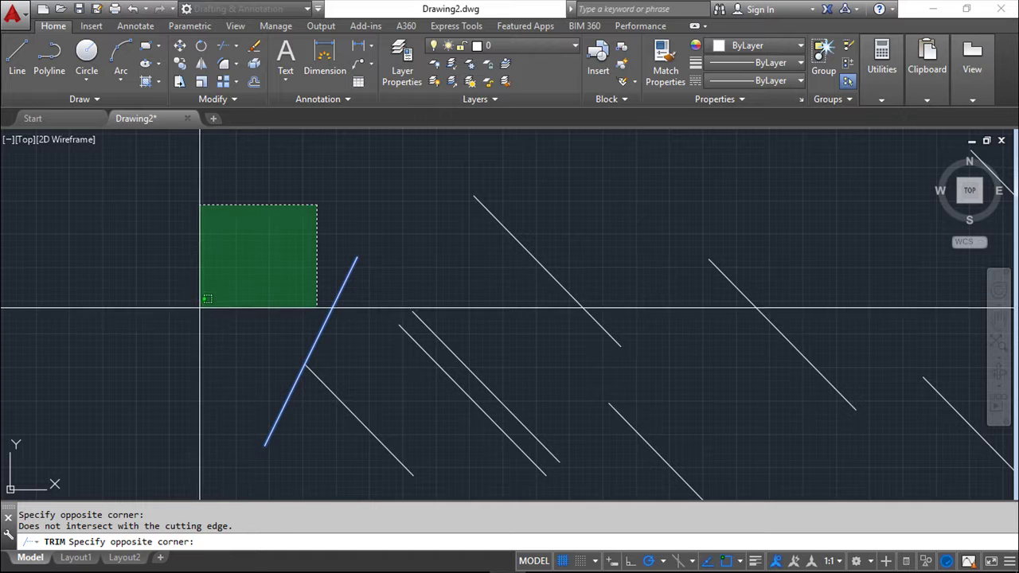
pyautogui.click(197, 303)
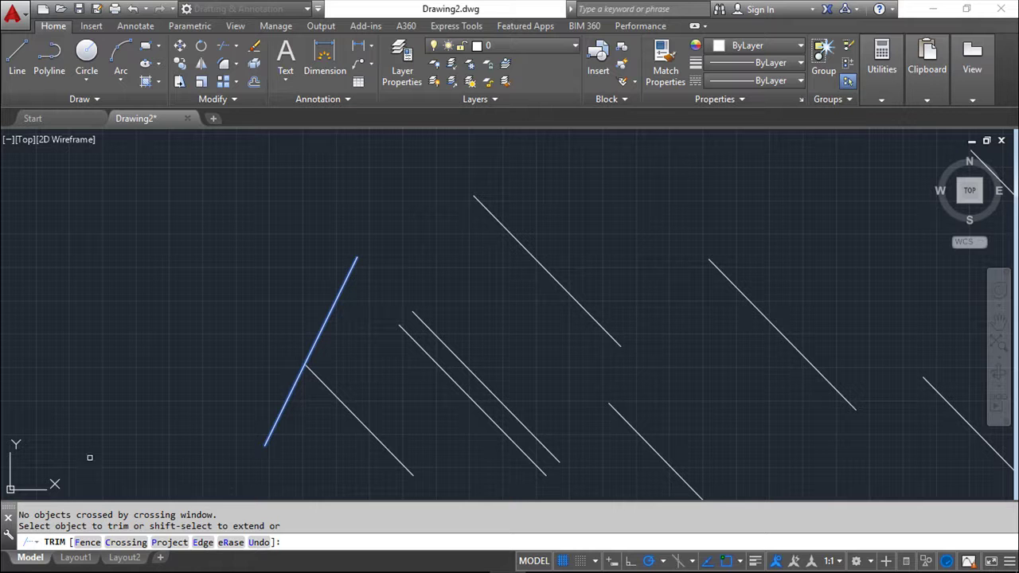
pyautogui.click(329, 323)
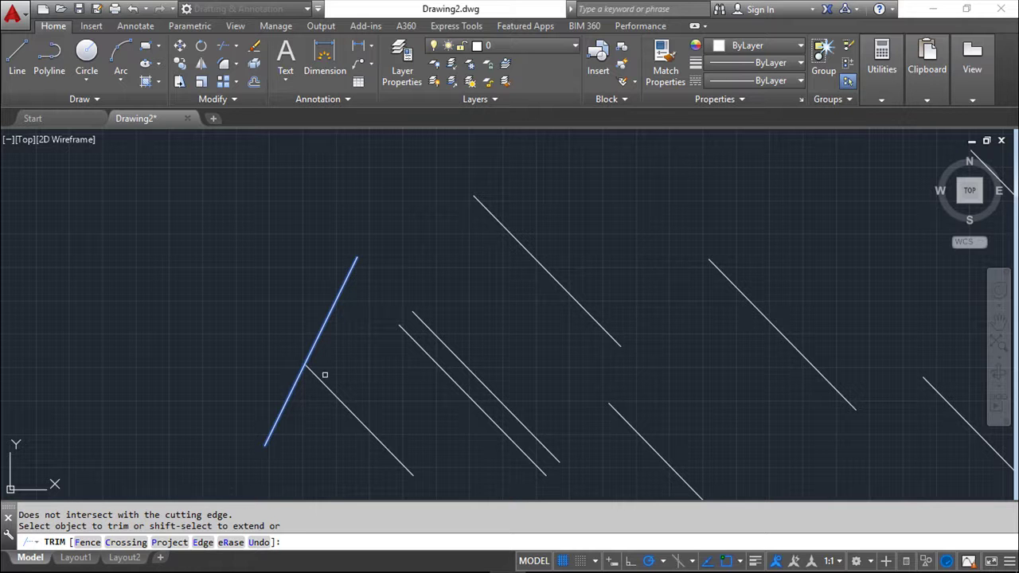
pyautogui.click(332, 318)
pyautogui.click(323, 325)
# Step: Switch TRIM's Edge mode to Extend and try trimming the parallel diagonal lines
pyautogui.click(203, 542)
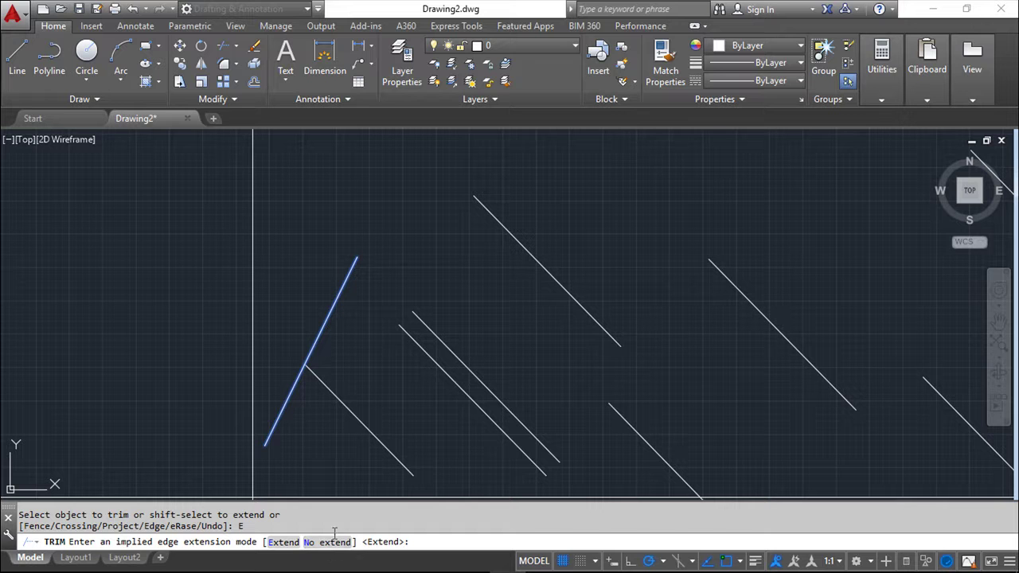
pyautogui.click(282, 542)
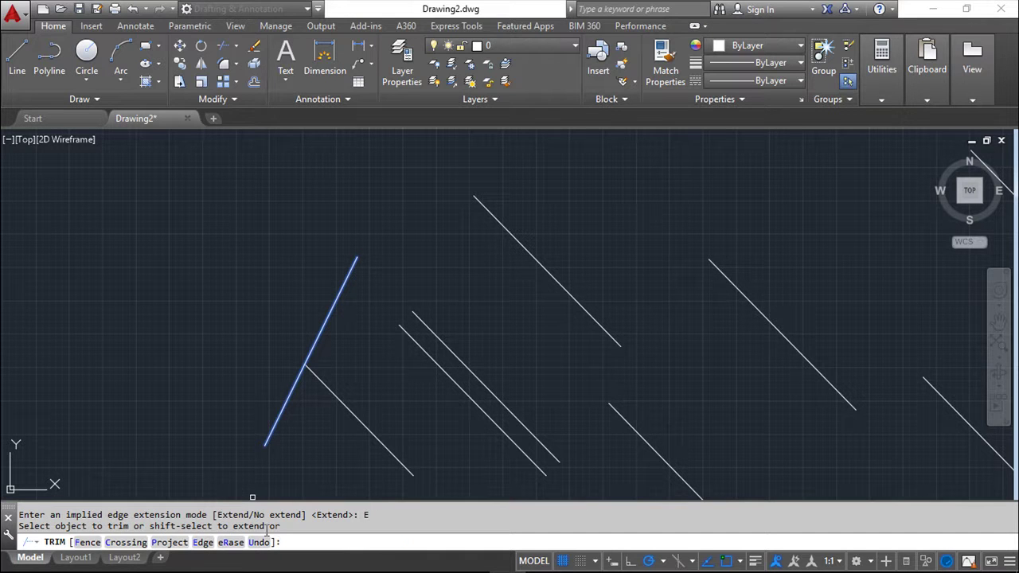
pyautogui.click(401, 329)
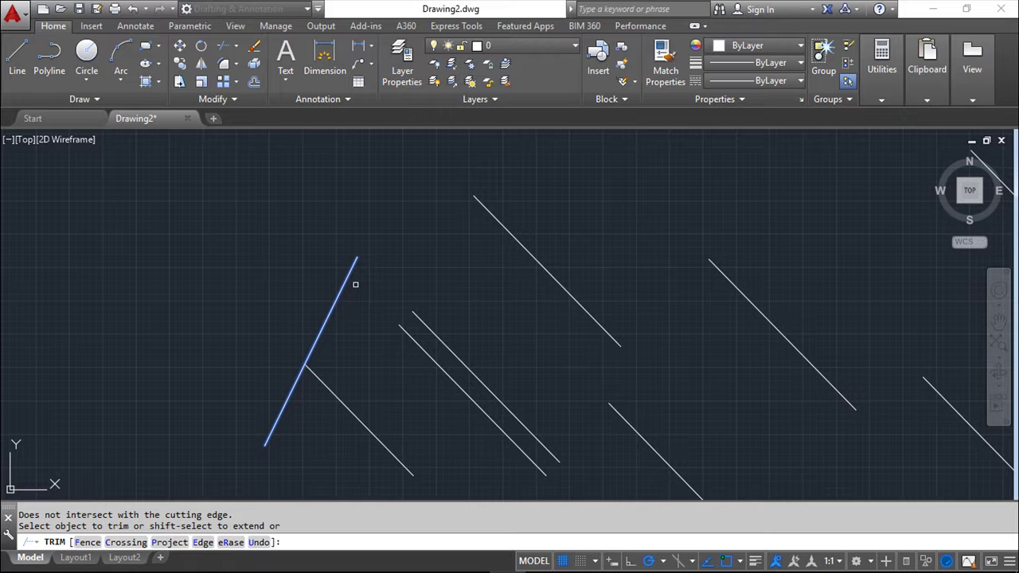
pyautogui.click(398, 335)
# Step: Cancel the current trim and restart it with TR
pyautogui.press('Escape')
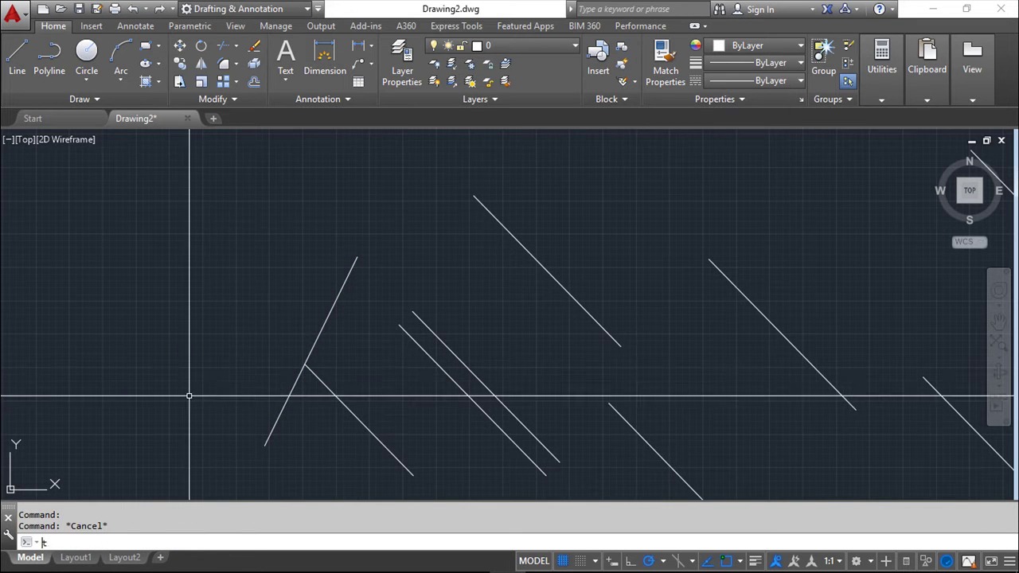
pyautogui.write('tr')
pyautogui.press('Return')
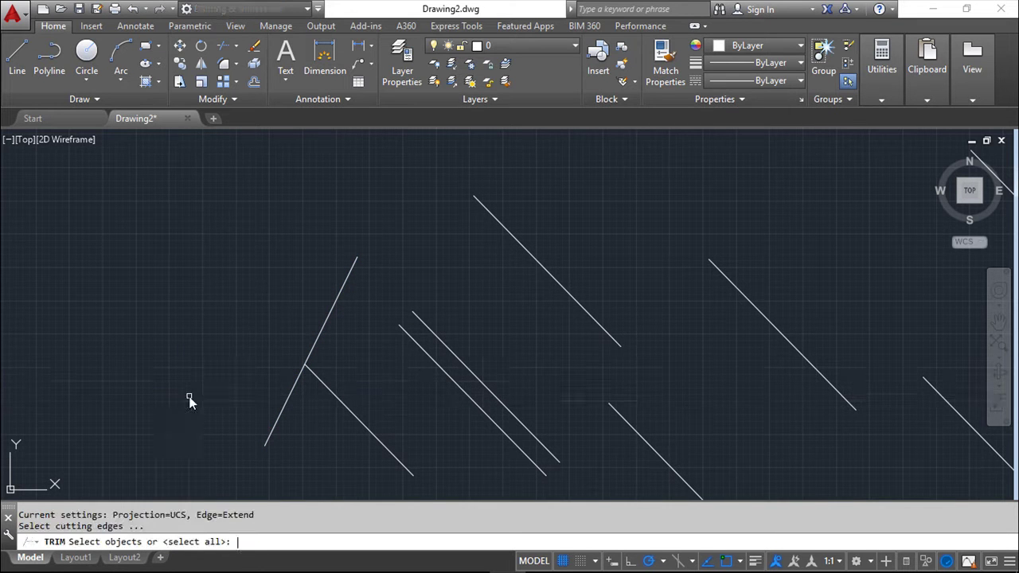
# Step: Pick the lower parallel line as cutting edge with Edge mode set to Extend
pyautogui.click(407, 334)
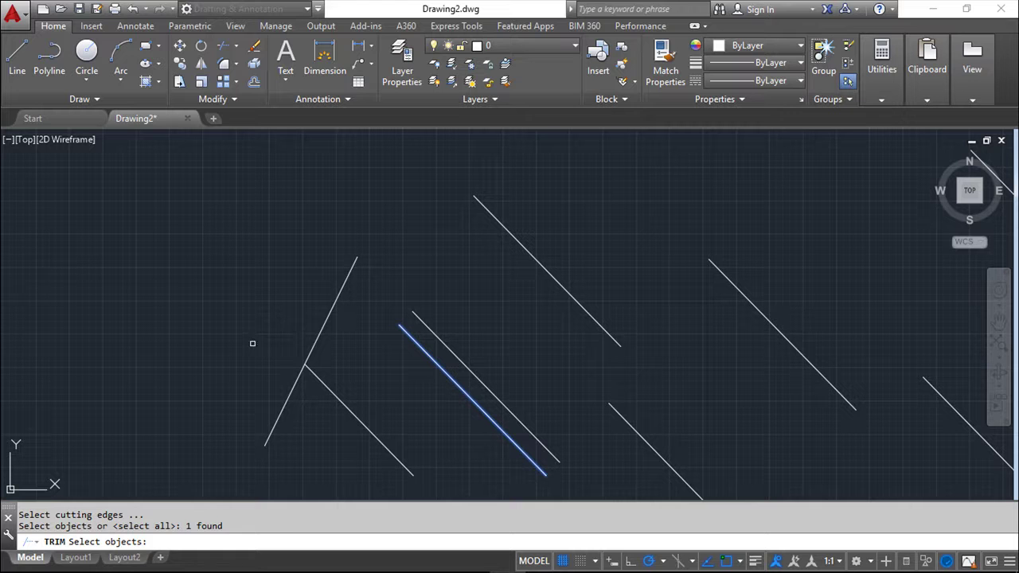
pyautogui.press('Return')
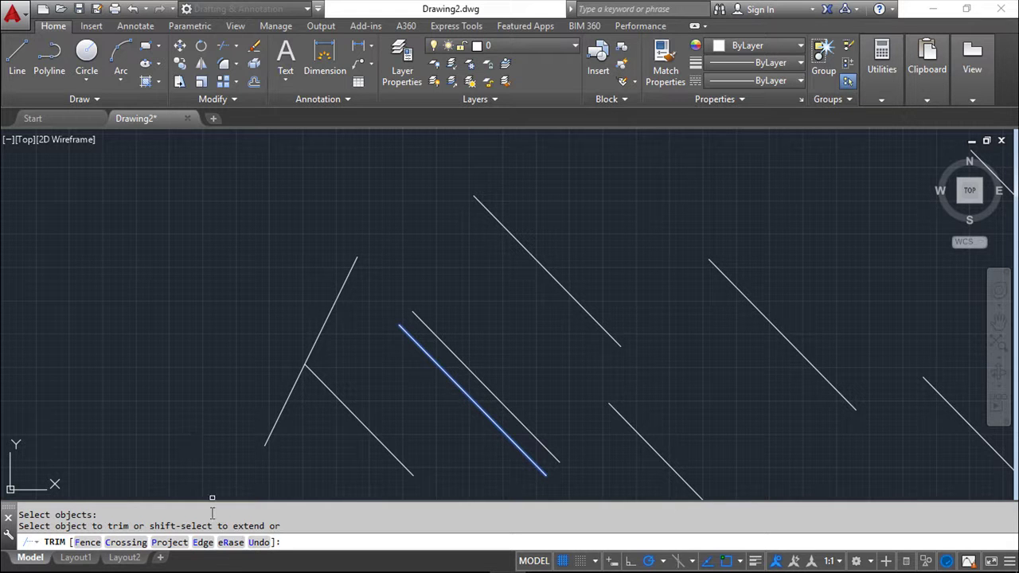
pyautogui.click(204, 543)
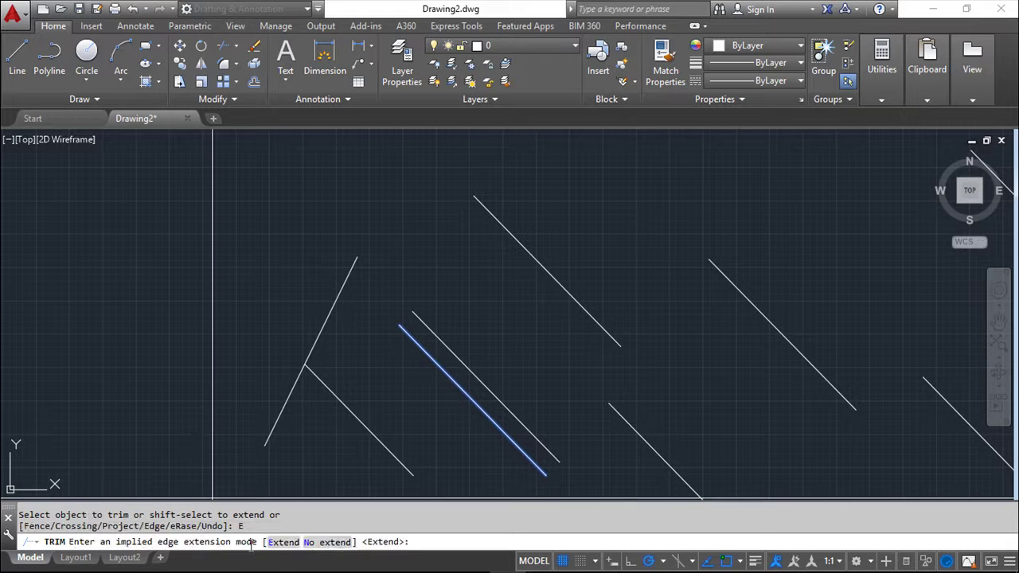
pyautogui.click(282, 542)
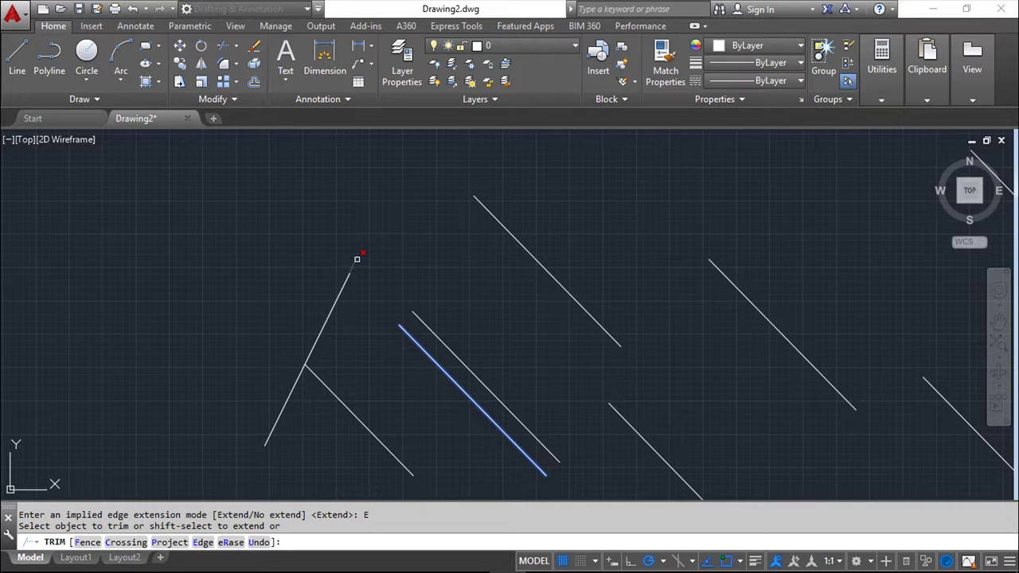
# Step: Trim the steep line's upper tip back to the extended cutting edge
pyautogui.click(411, 340)
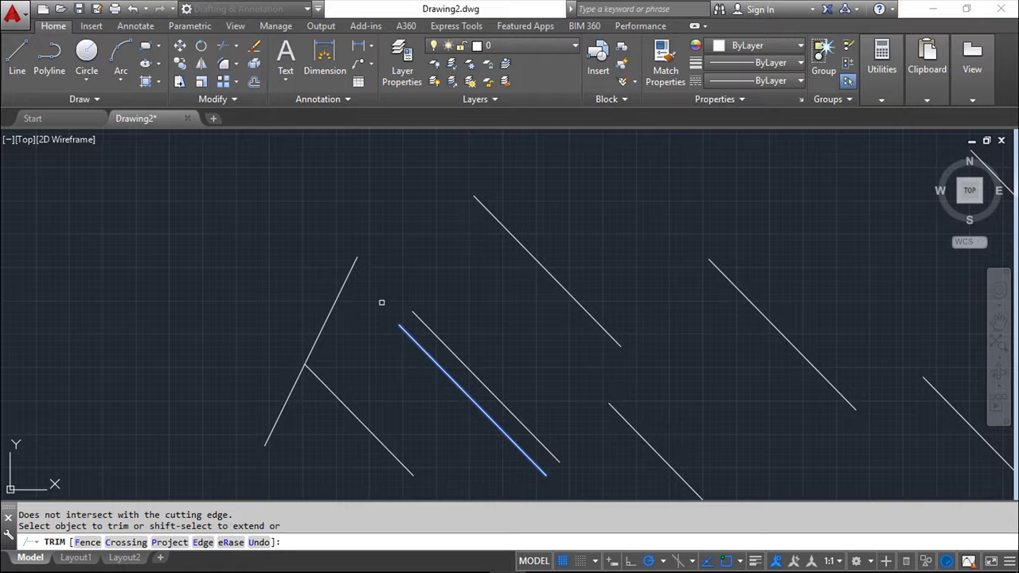
pyautogui.click(403, 324)
pyautogui.click(404, 325)
pyautogui.click(399, 328)
pyautogui.click(353, 261)
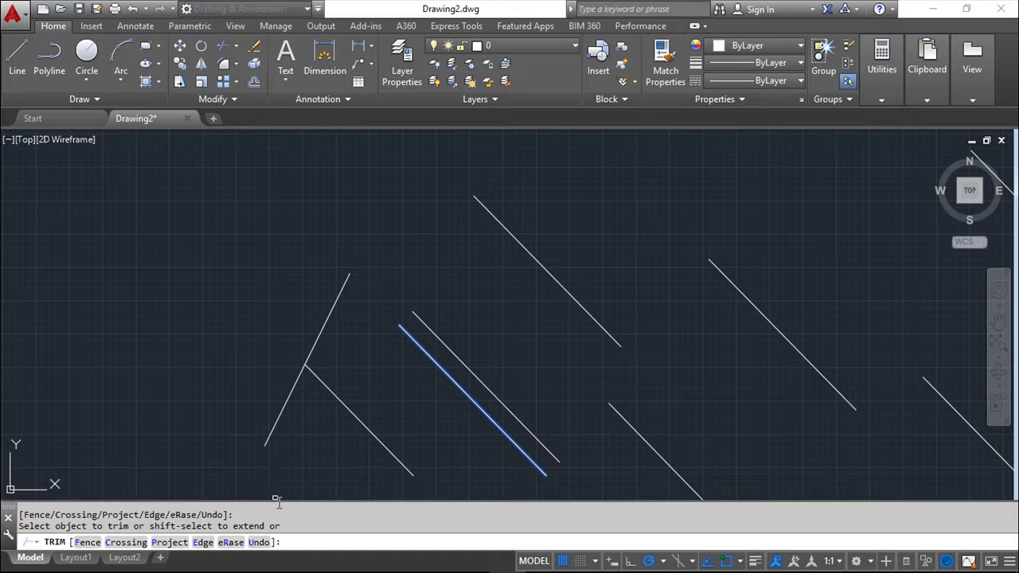
# Step: Use TRIM's eRase option to delete the upper parallel diagonal line
pyautogui.click(232, 543)
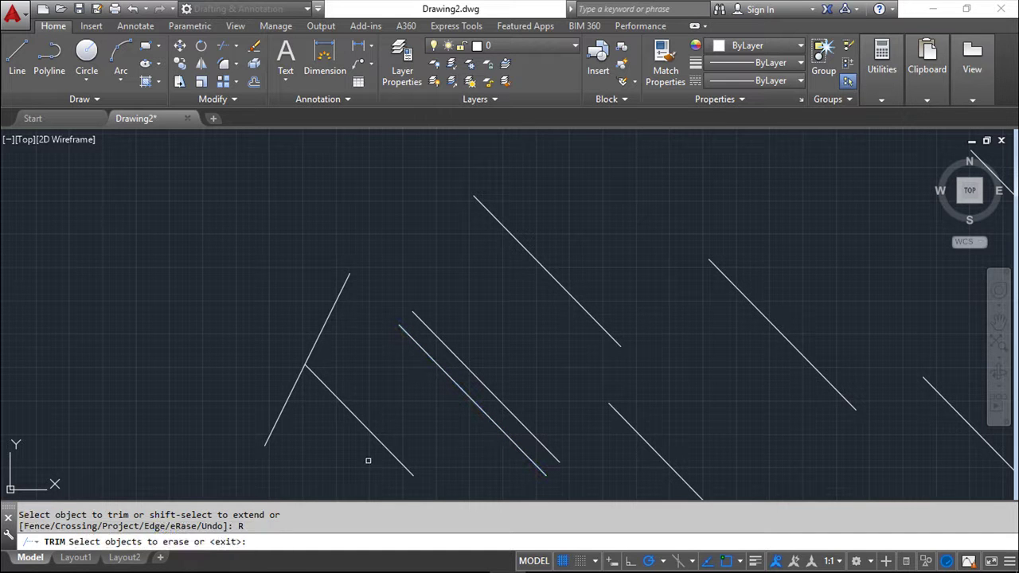
pyautogui.click(470, 368)
pyautogui.press('Return')
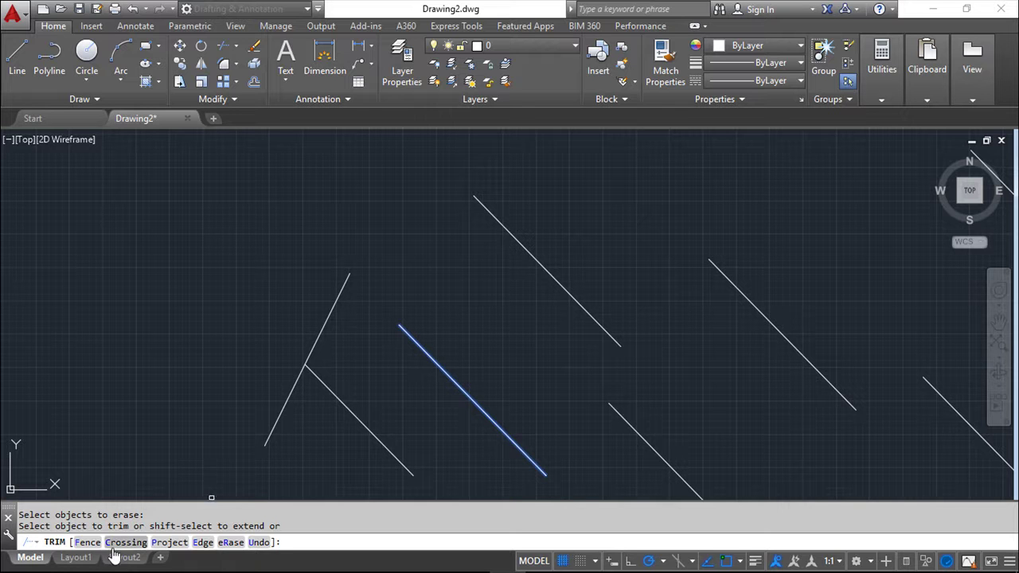
# Step: Undo twice within TRIM to recover the erased parallel line and the steep line's tip
pyautogui.click(258, 542)
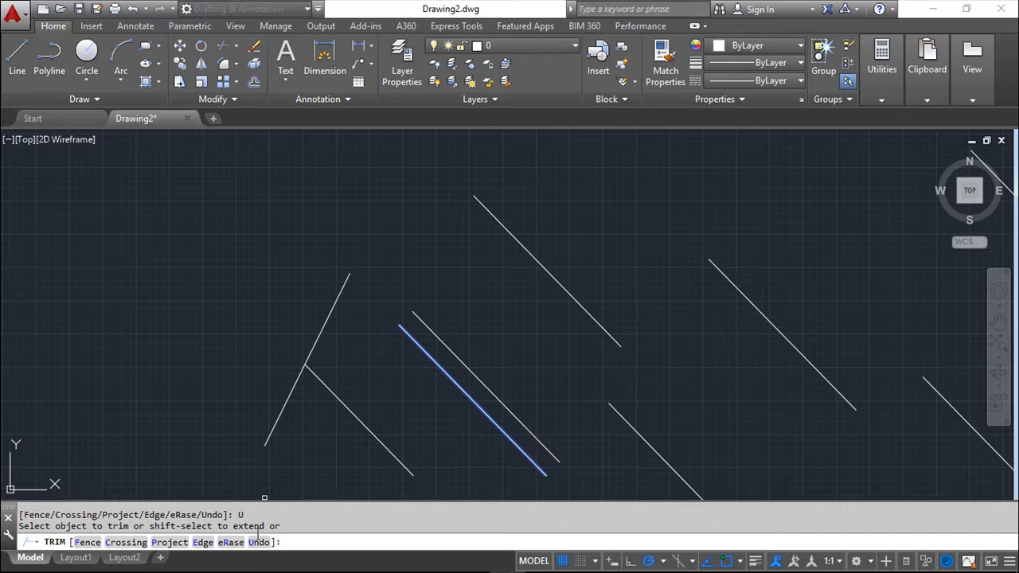
pyautogui.click(354, 421)
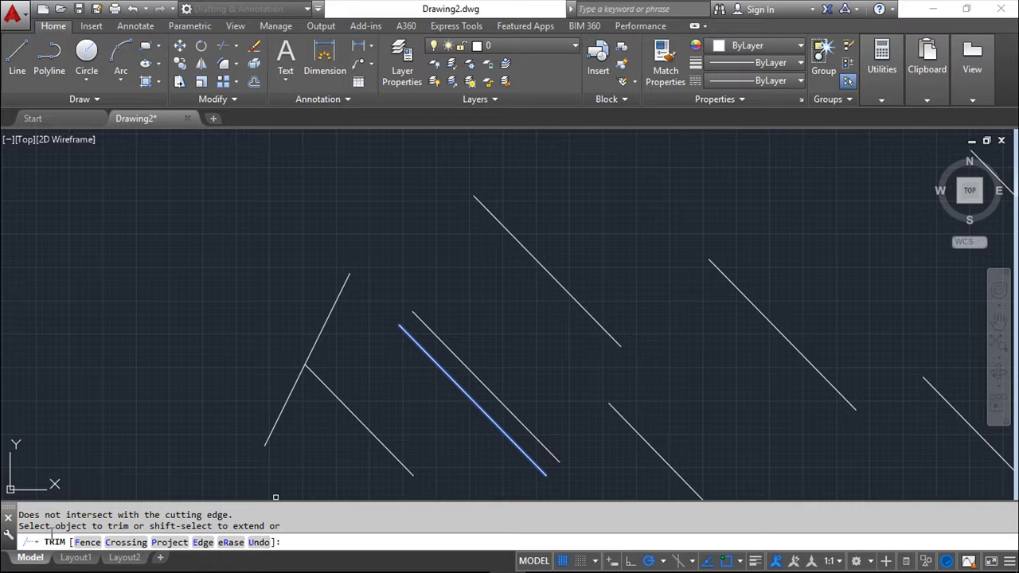
pyautogui.click(258, 543)
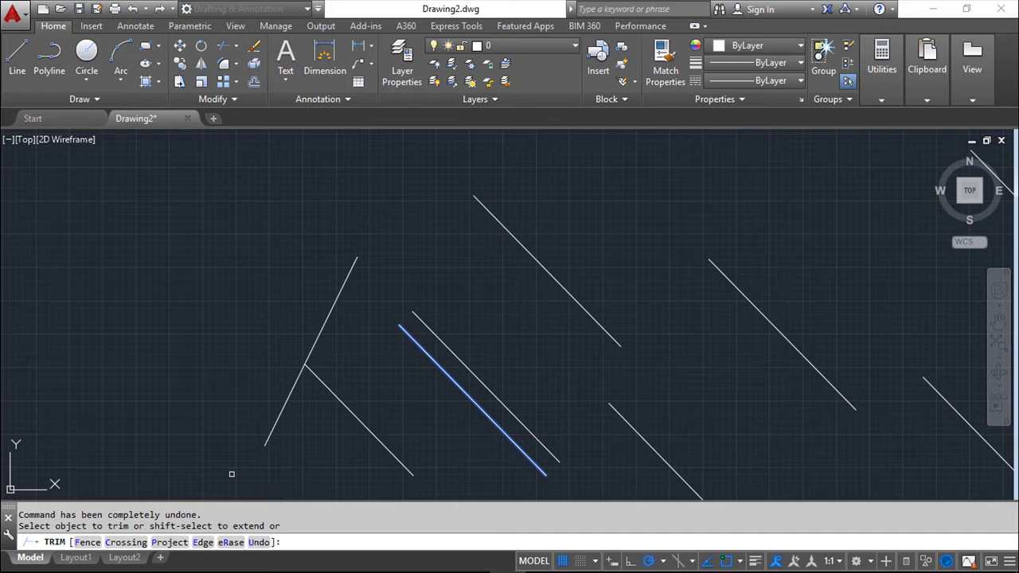
pyautogui.click(281, 412)
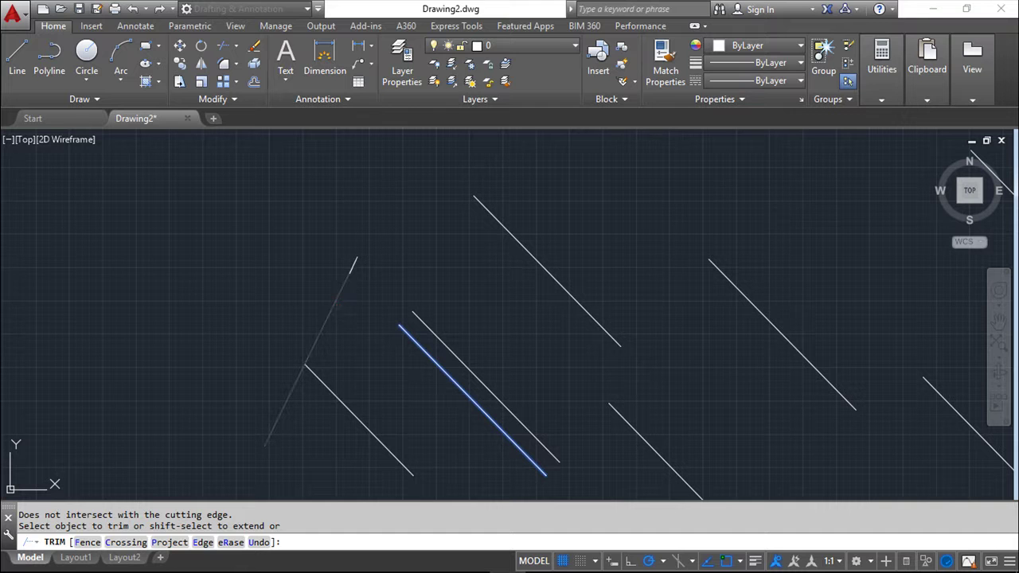
# Step: Cancel TRIM, then zoom and pan left so all diagonals fit with margin
pyautogui.press('Escape')
pyautogui.press('Escape')
pyautogui.press('Escape')
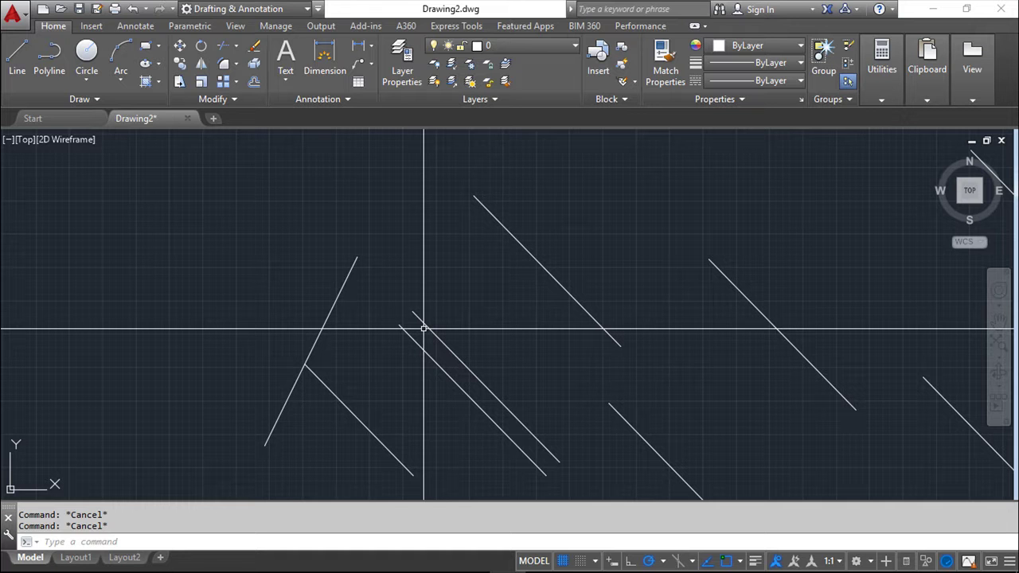
pyautogui.scroll(1, 485, 295)
pyautogui.scroll(-2, 486, 295)
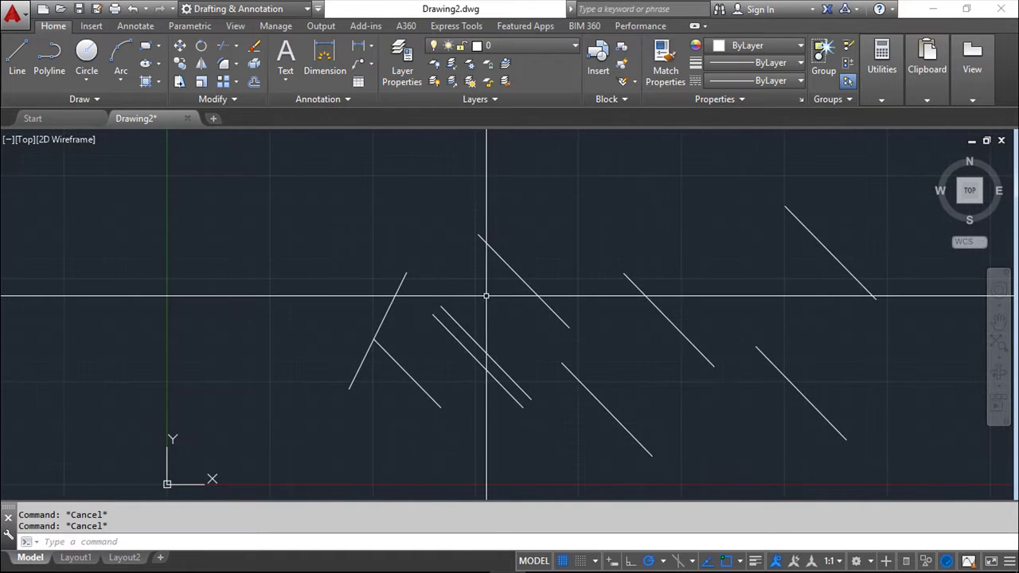
pyautogui.moveTo(485, 295); pyautogui.dragTo(367, 290, button='middle')
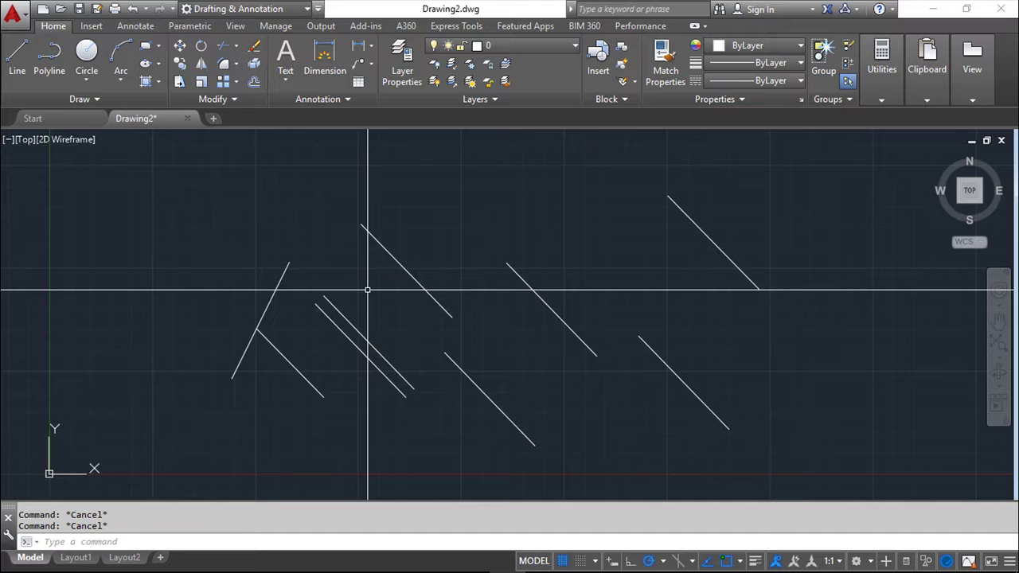